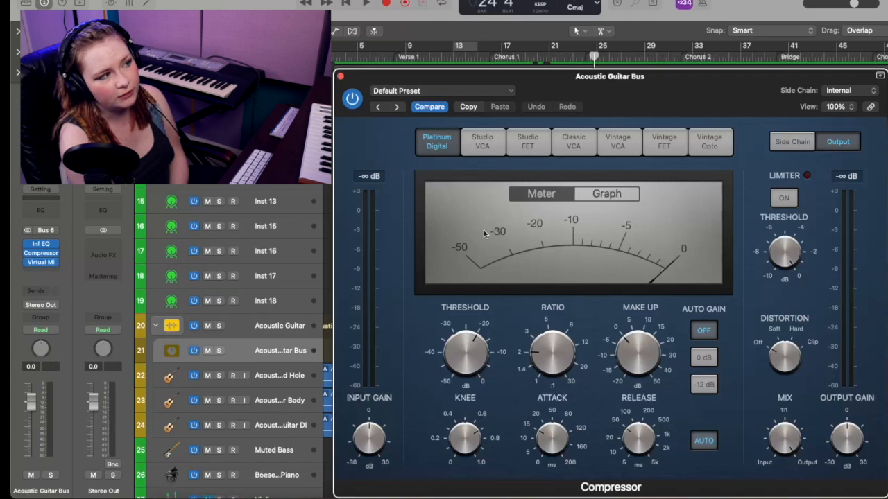
Compare the Compressor's circuit models from Studio VCA through Vintage Opto on the Acoustic Guitar Bus, and return to Platinum Digital
left_click(482, 142)
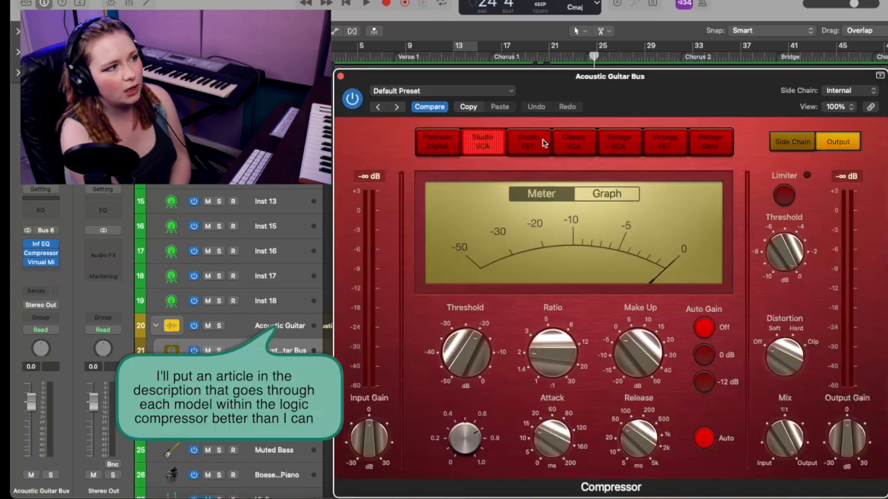
left_click(527, 141)
left_click(575, 142)
left_click(617, 141)
left_click(664, 141)
left_click(721, 148)
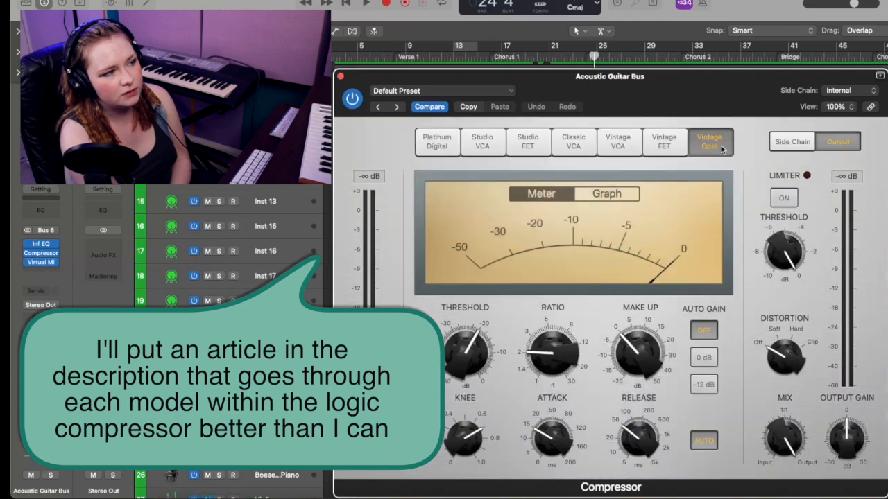
left_click(527, 141)
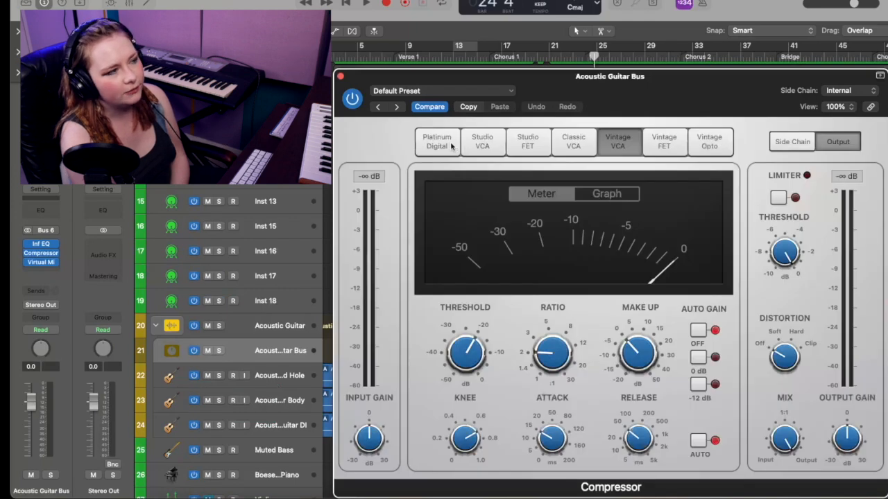
left_click(451, 146)
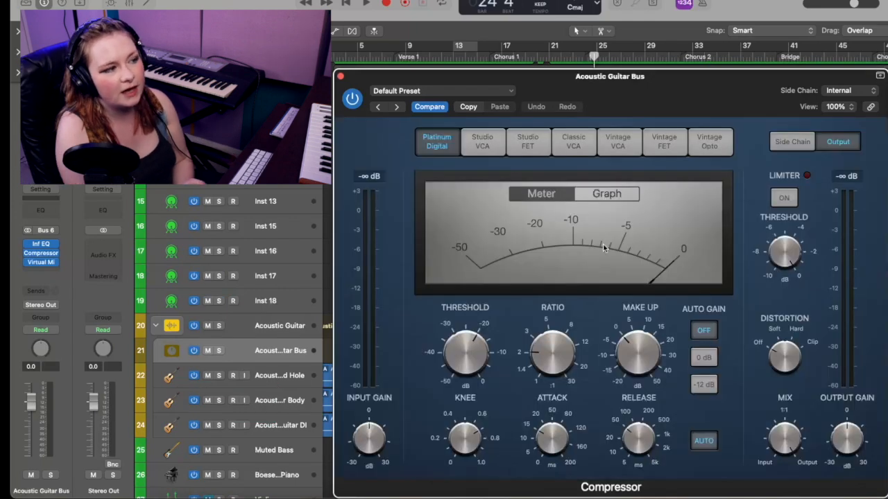
mouse_move(629, 366)
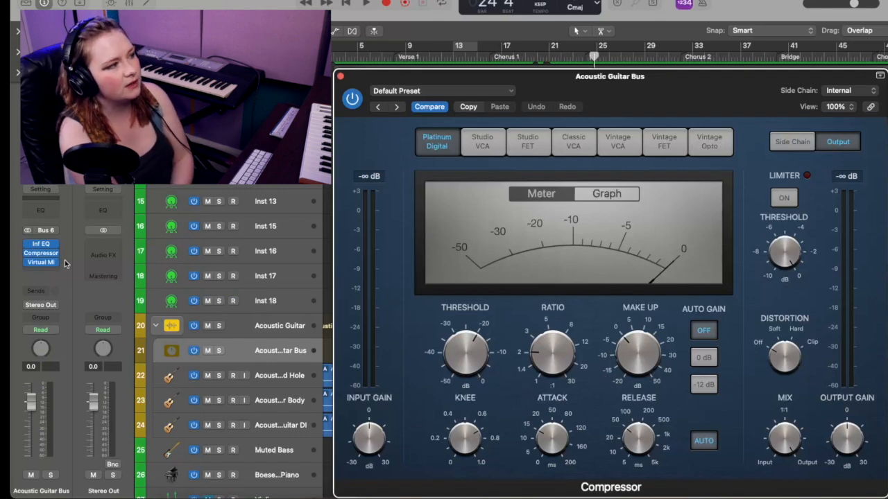
Load the FG-2A module into the first slot of the Acoustic Guitar Bus's Virtual Mix Rack and close its window
left_click(42, 263)
scroll(412, 289, "down", 3)
left_click_drag(380, 377, 502, 332)
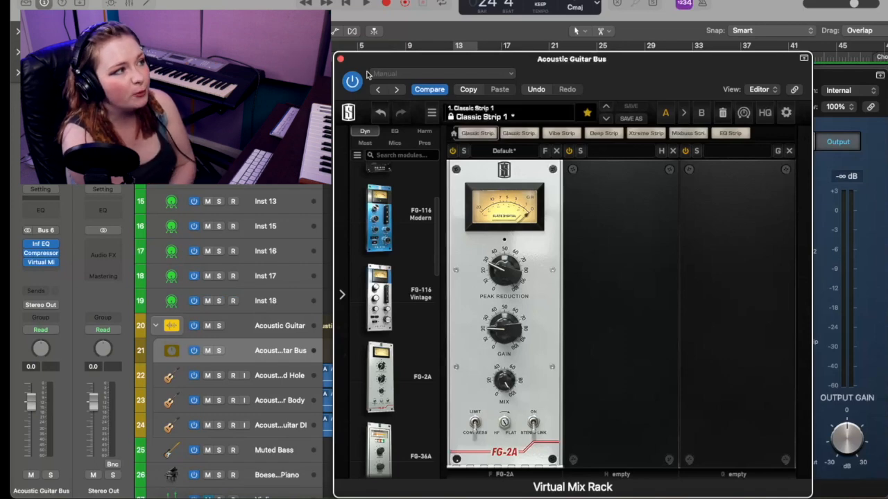
left_click(340, 60)
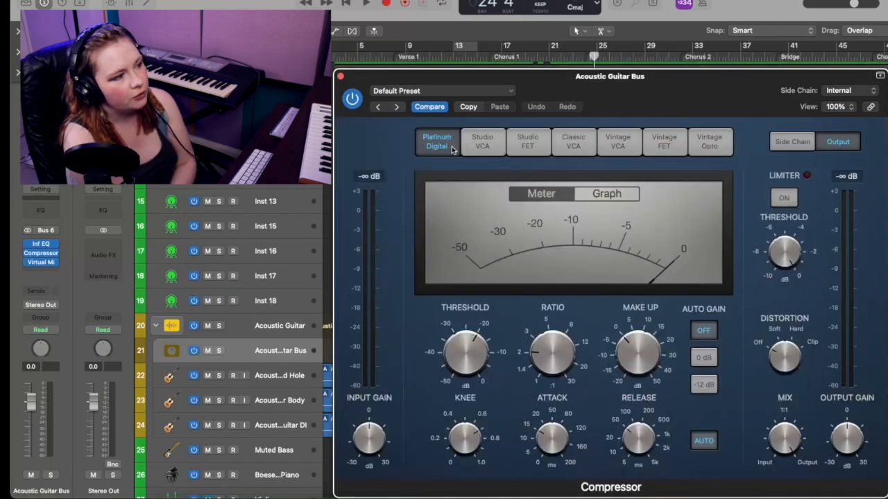
Go through the Compressor's Studio VCA, Studio FET and Classic VCA models and select Vintage Opto
left_click(483, 146)
left_click(526, 144)
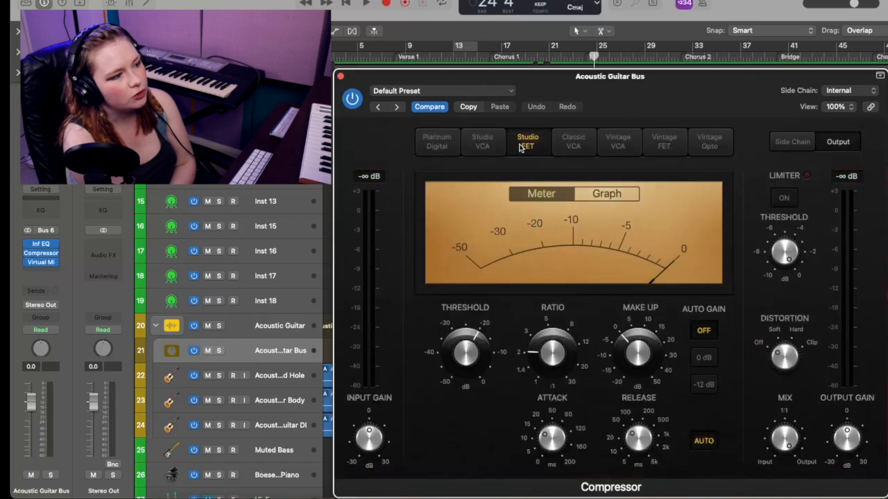
left_click(573, 143)
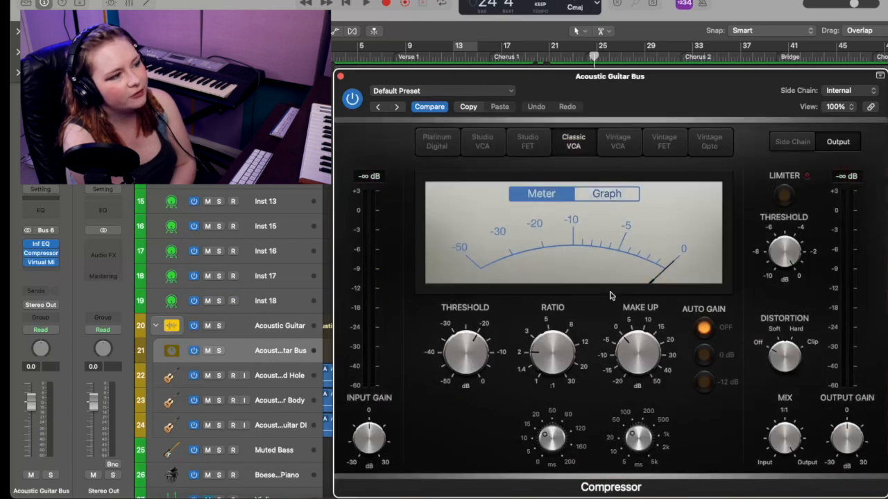
left_click(709, 141)
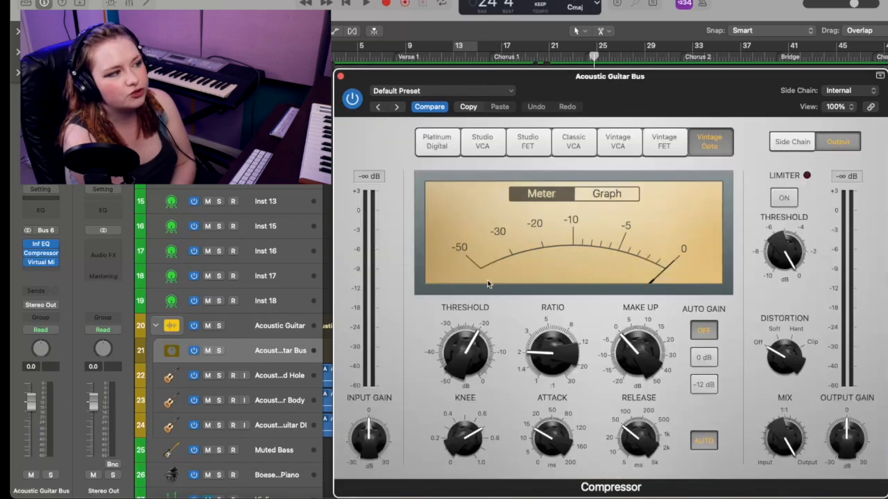
Raise the Vintage Opto compressor's ratio to about 3.1:1 and adjust its attack time
mouse_move(463, 356)
scroll(463, 355, "down", 2)
scroll(463, 355, "up", 2)
scroll(542, 349, "up", 2)
scroll(543, 349, "down", 2)
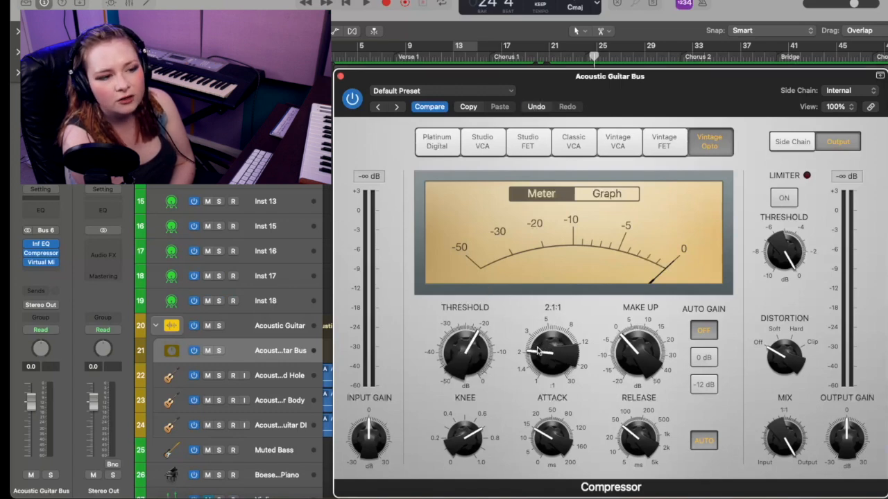
scroll(538, 352, "up", 1)
left_click_drag(538, 352, 543, 338)
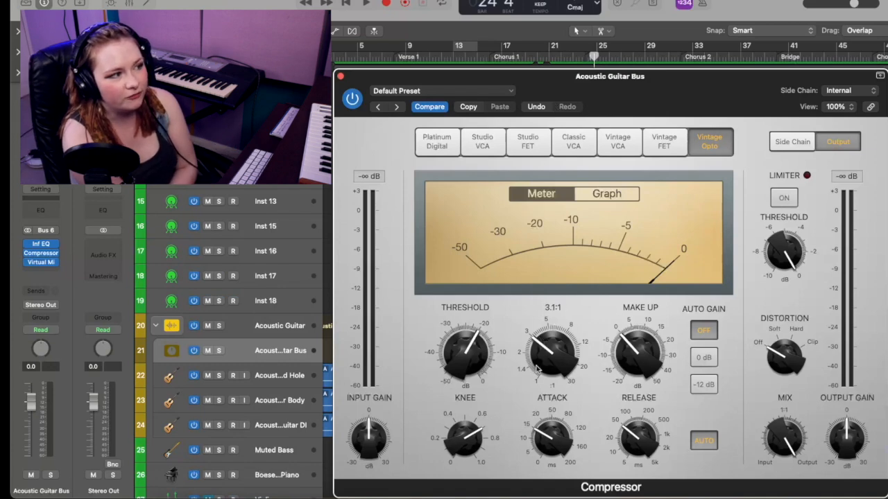
scroll(469, 362, "down", 2)
mouse_move(552, 346)
left_mouse_down()
mouse_move(557, 337)
mouse_move(553, 346)
left_mouse_up()
left_click_drag(548, 439, 544, 409)
Compare the Compressor's Platinum Digital, Studio VCA, Studio FET and Classic VCA models again
left_click(437, 141)
left_click(482, 142)
left_click(528, 141)
left_click(573, 143)
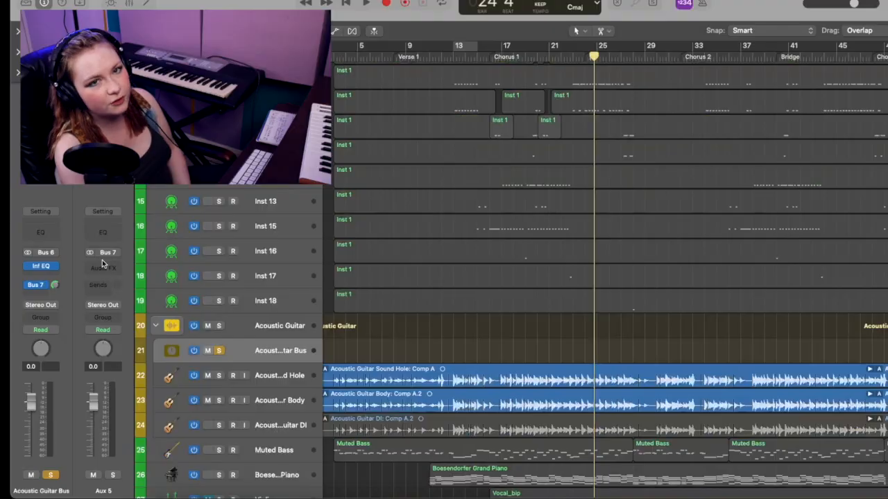
Insert the Space Designer reverb on the Aux 5 channel fed by Bus 7
left_click(102, 267)
mouse_move(111, 449)
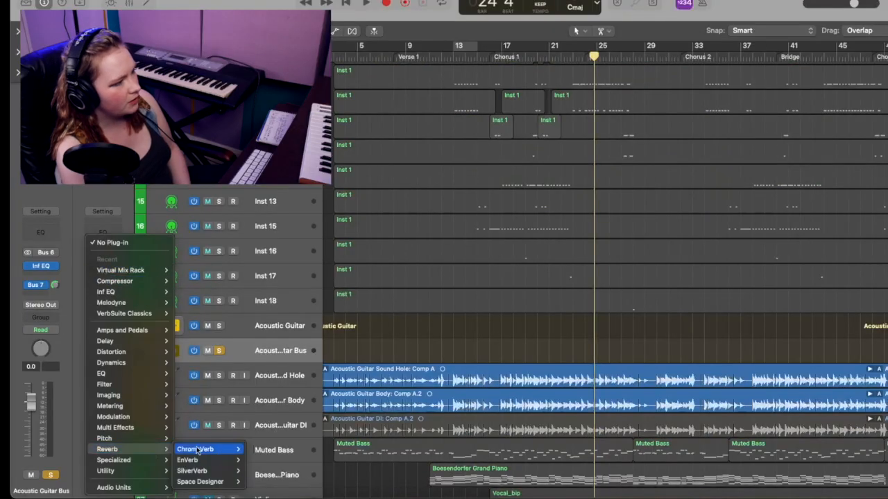
mouse_move(202, 484)
left_click(258, 477)
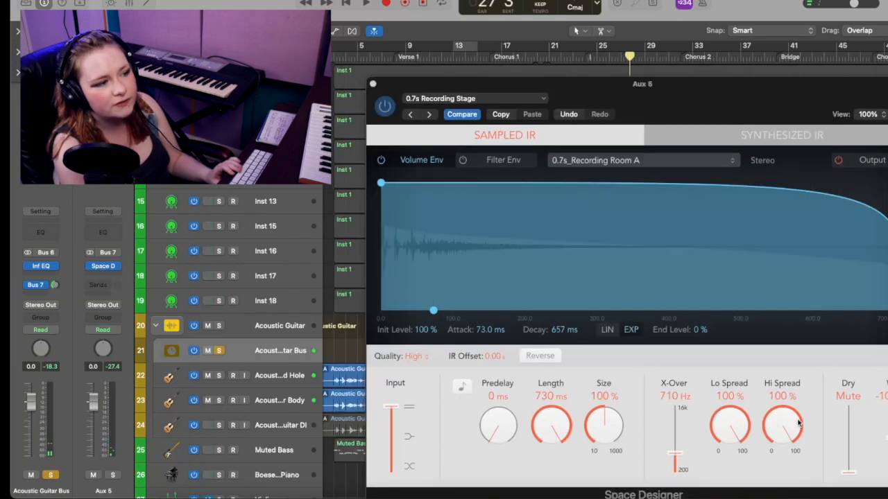
Examine Space Designer's predelay and length controls, Output EQ and volume envelope
left_click(496, 434)
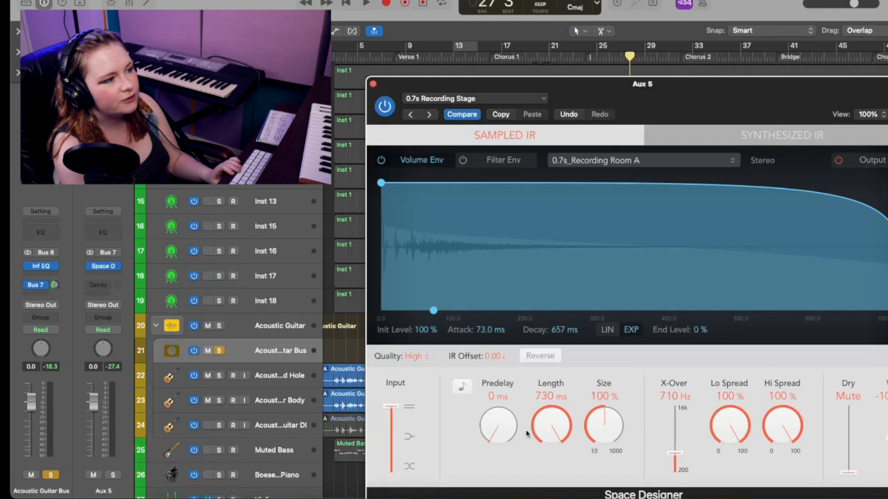
left_click_drag(552, 419, 618, 386)
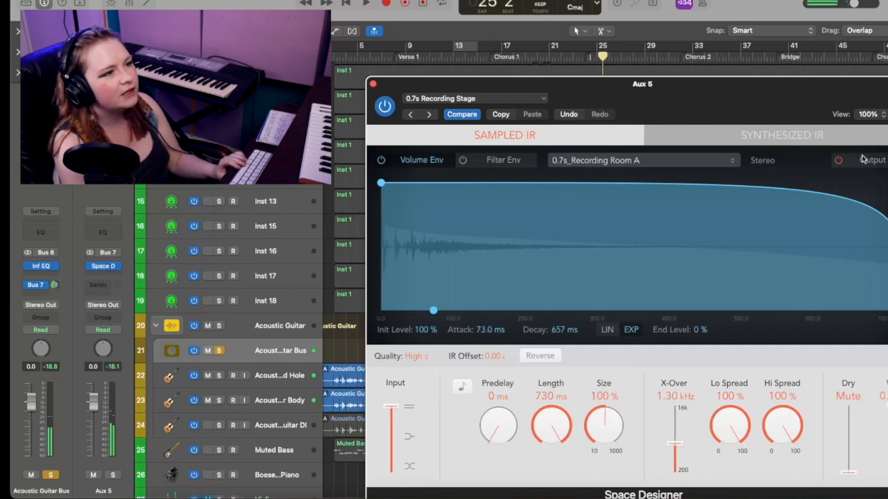
left_click(863, 161)
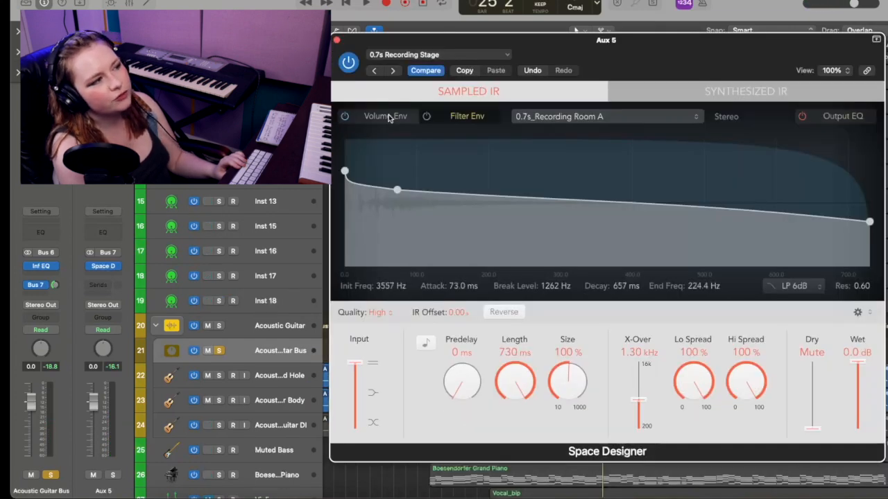
left_click(389, 118)
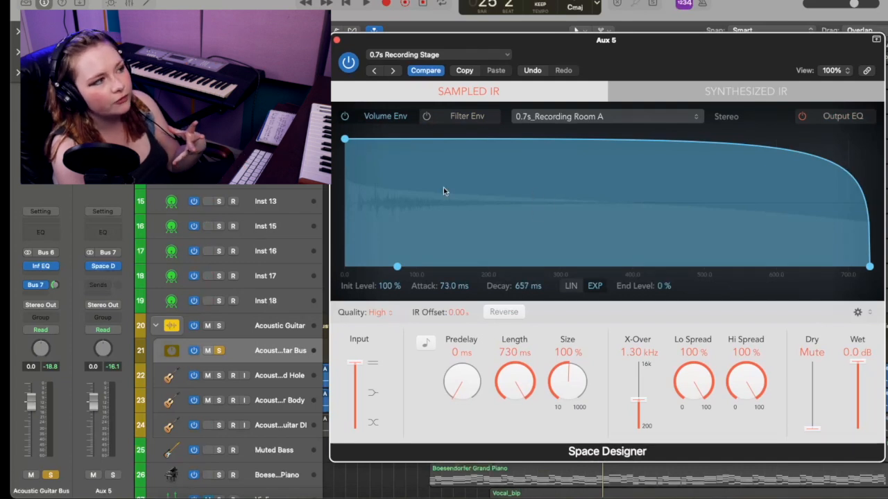
Open Space Designer's filter envelope and move its end point to about 648 ms decay and 120.5 Hz end frequency
left_click(476, 119)
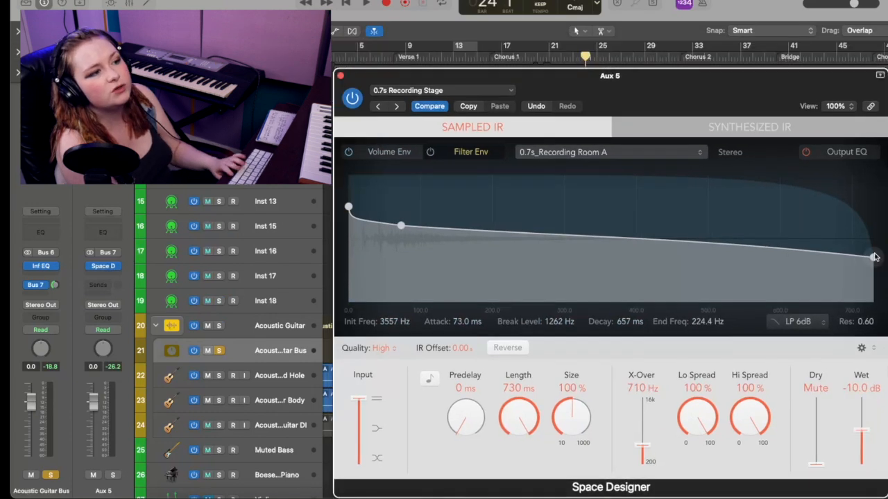
left_click_drag(874, 259, 826, 288)
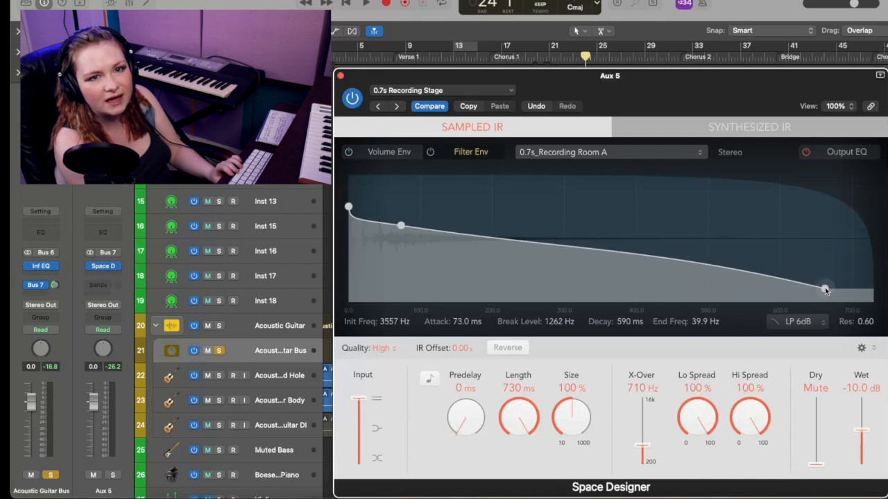
left_click_drag(826, 289, 866, 270)
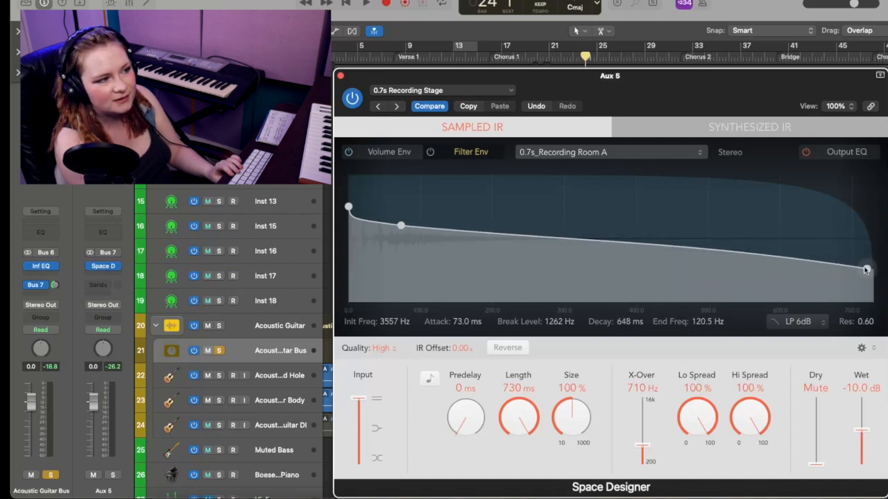
During playback, raise the reverb's wet level to 0.0 dB and sweep the filter envelope's end point to about 620 ms and 64.7 Hz
key("space")
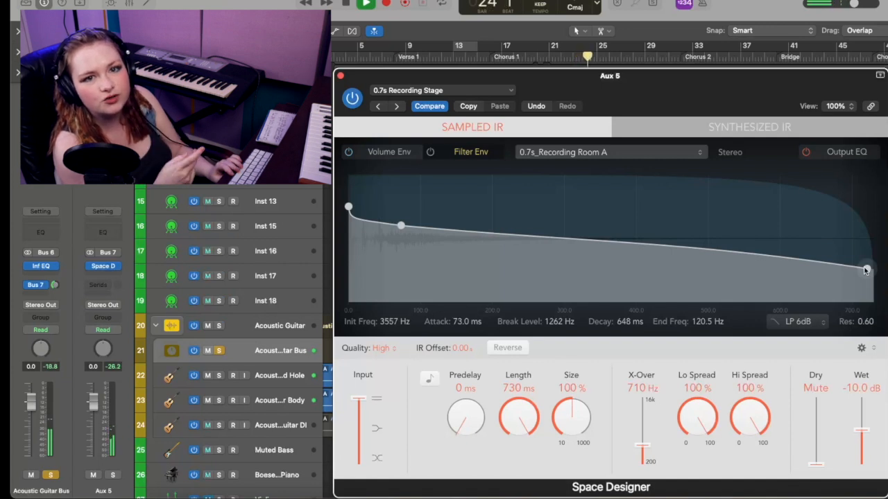
left_click_drag(857, 431, 861, 395)
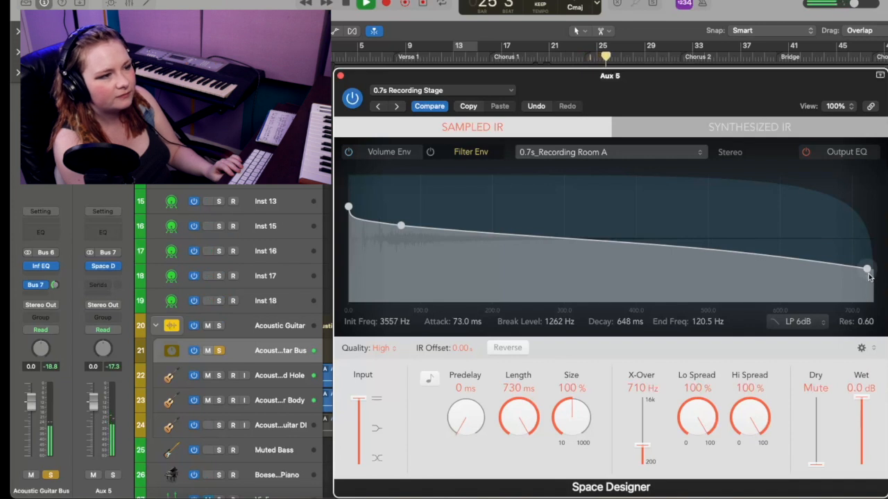
left_click_drag(867, 270, 869, 173)
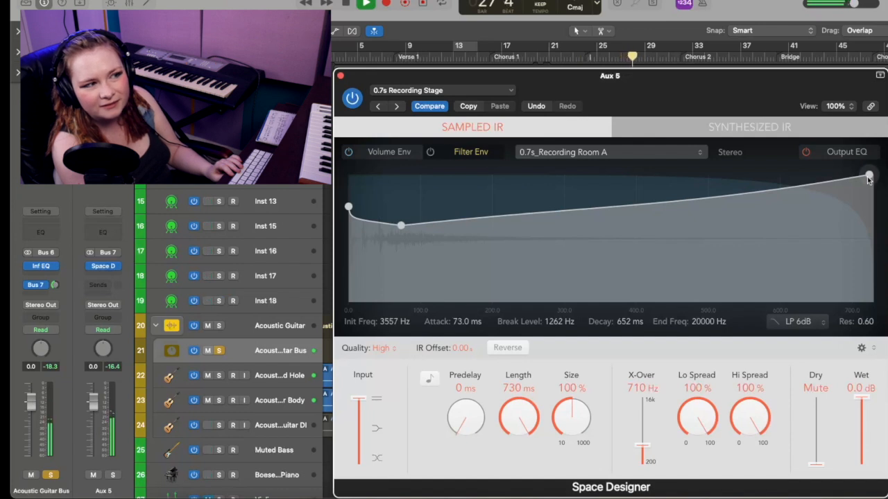
left_click_drag(869, 175, 858, 278)
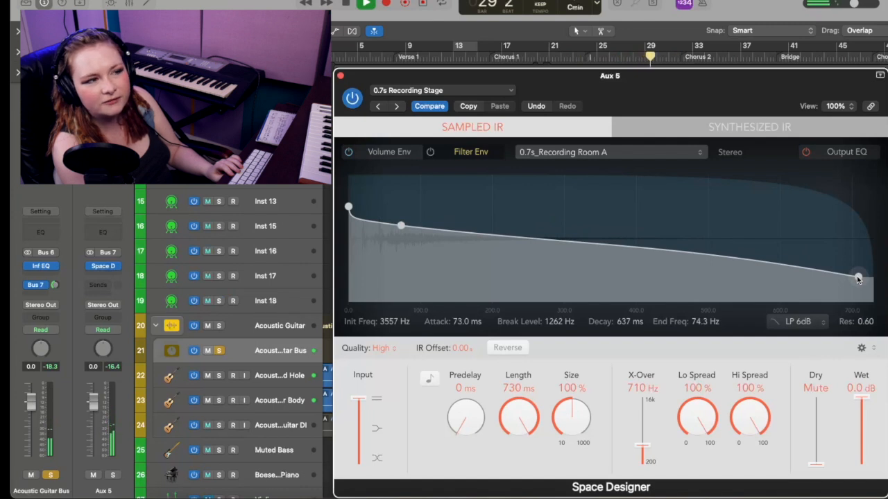
left_click_drag(858, 278, 876, 159)
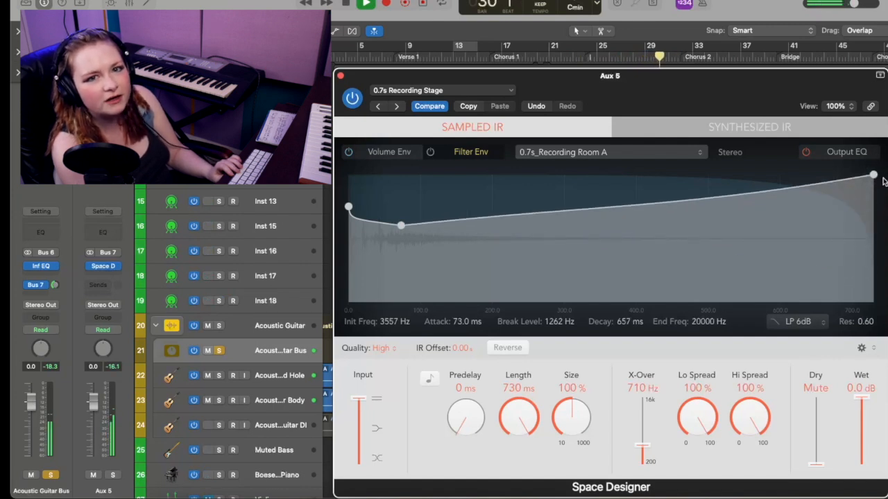
left_click_drag(875, 176, 847, 281)
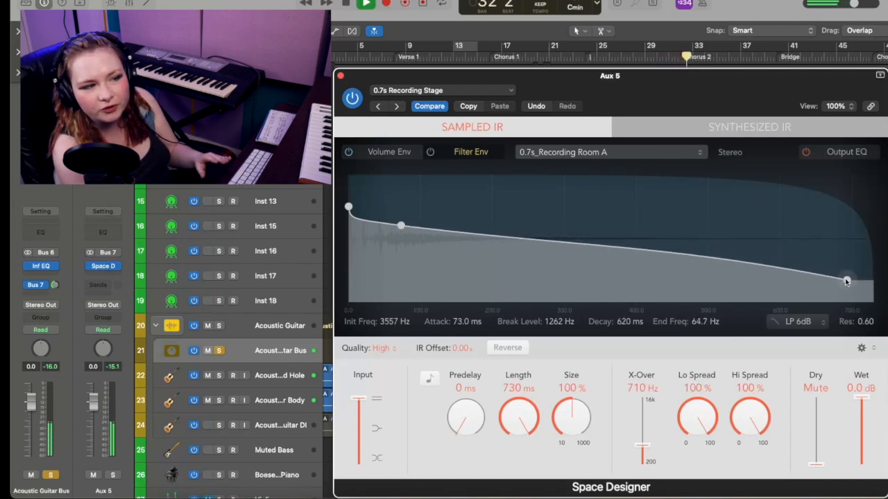
key("space")
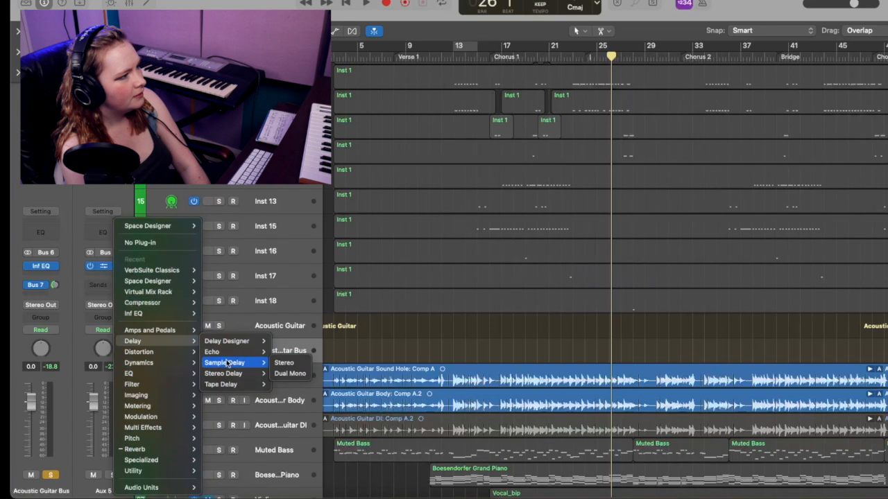
Replace Space Designer on Aux 5 with the Stereo Delay plug-in and play back the acoustic guitar
mouse_move(243, 387)
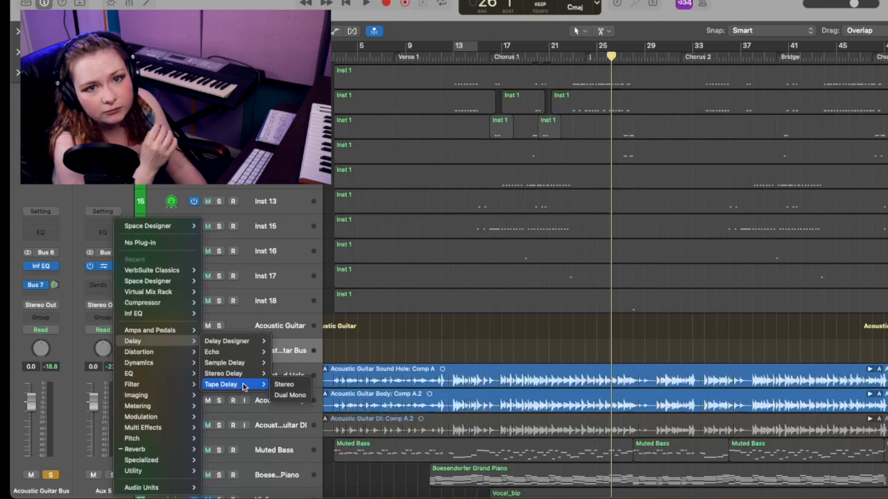
left_click(243, 376)
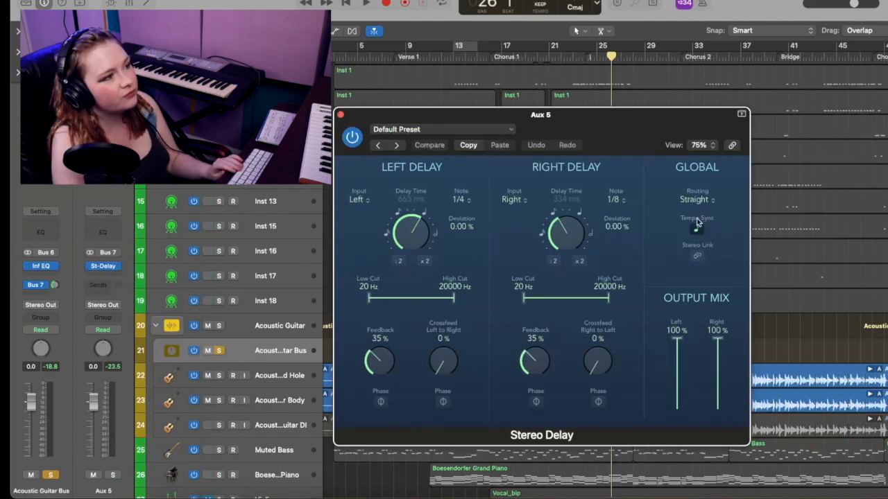
key("space")
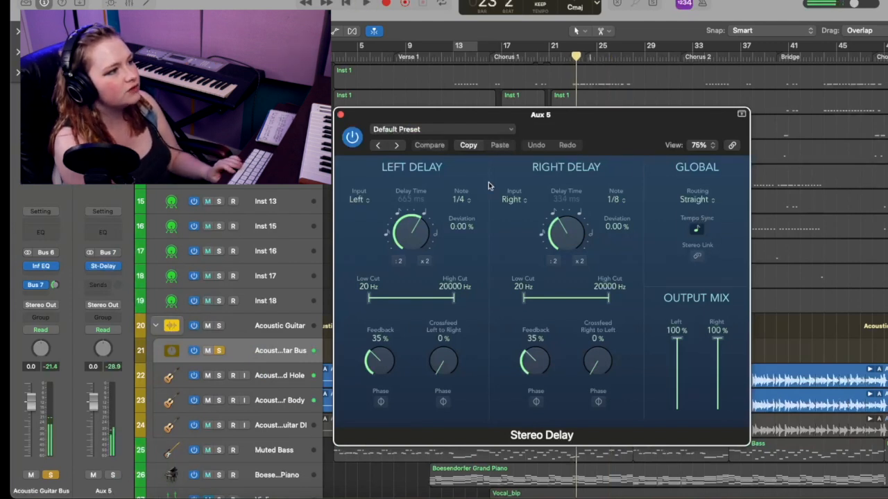
Set the right delay to a 1/4 note with 0.00% deviation and audition the result
left_click_drag(584, 236, 573, 202)
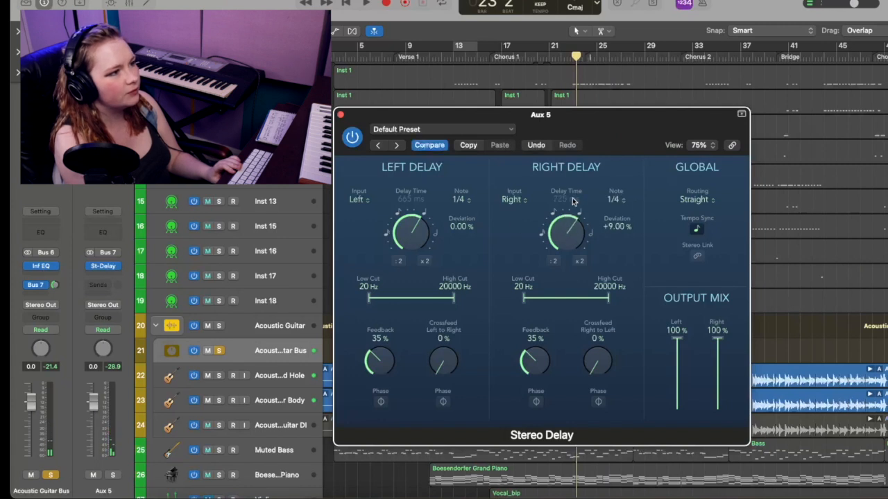
key("space")
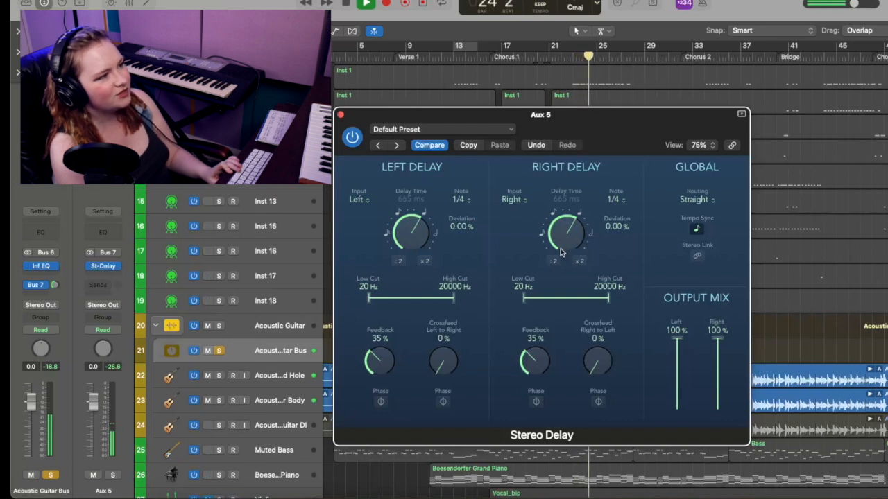
key("space")
Set both the left and right delays to 1/8 notes with 0.00% deviation and play back the guitar
left_click_drag(410, 231, 410, 255)
double_click(459, 226)
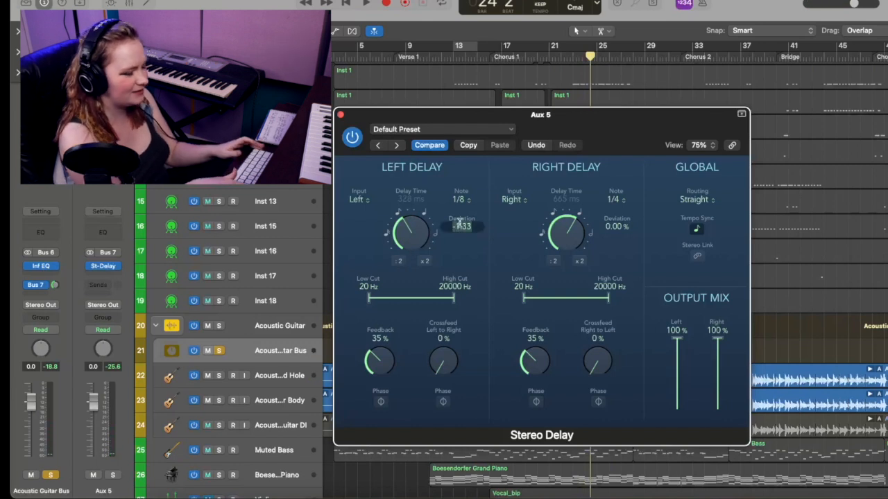
type("0")
key("Return")
left_click_drag(567, 235, 568, 256)
key("space")
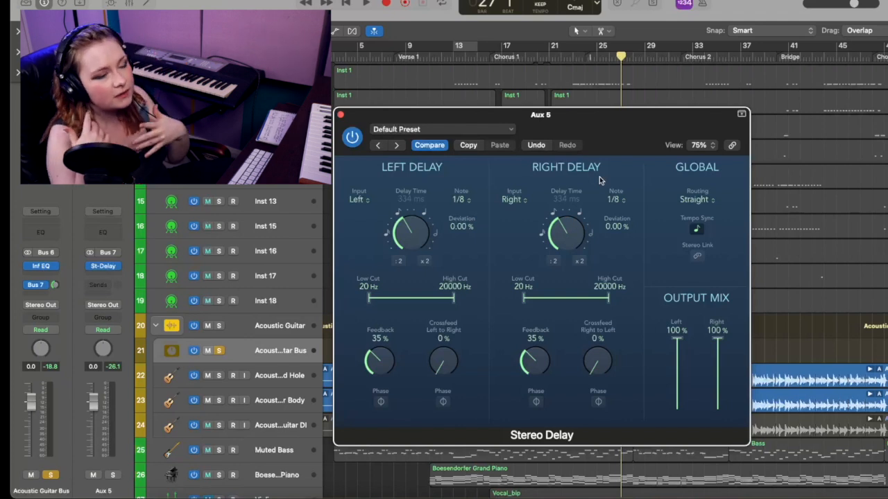
Set the right delay to a 1/4 note with 0.00% deviation, keeping the left at 1/8, and audition the guitar
left_click_drag(567, 211, 598, 219)
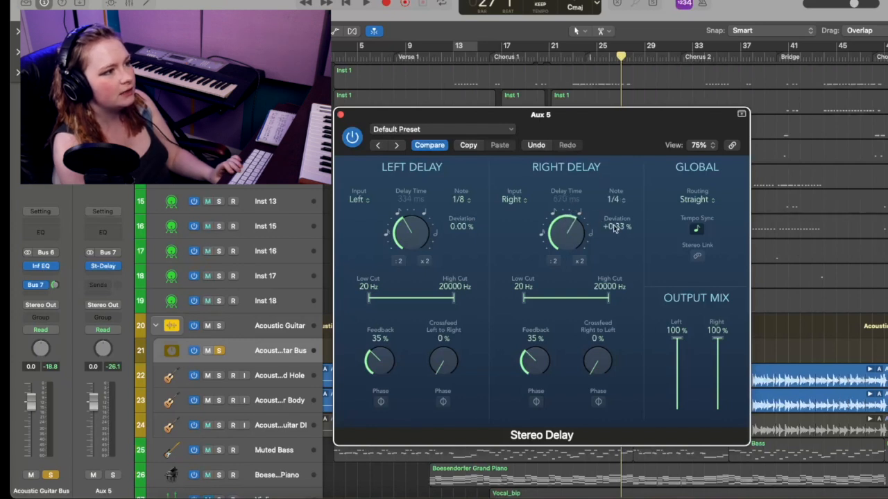
double_click(614, 229)
type("0")
key("Return")
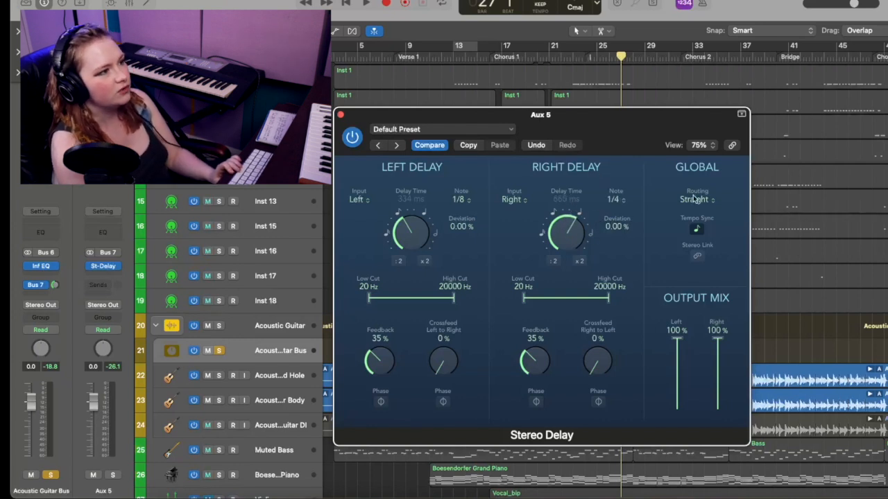
key("space")
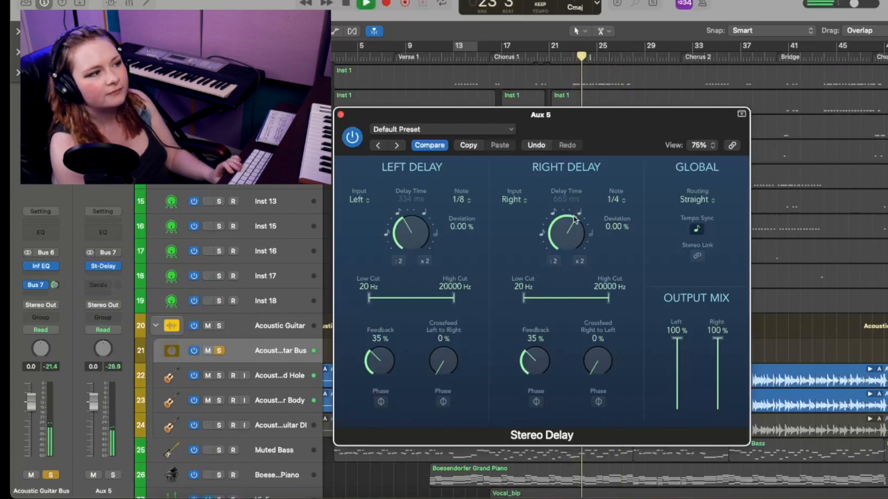
key("space")
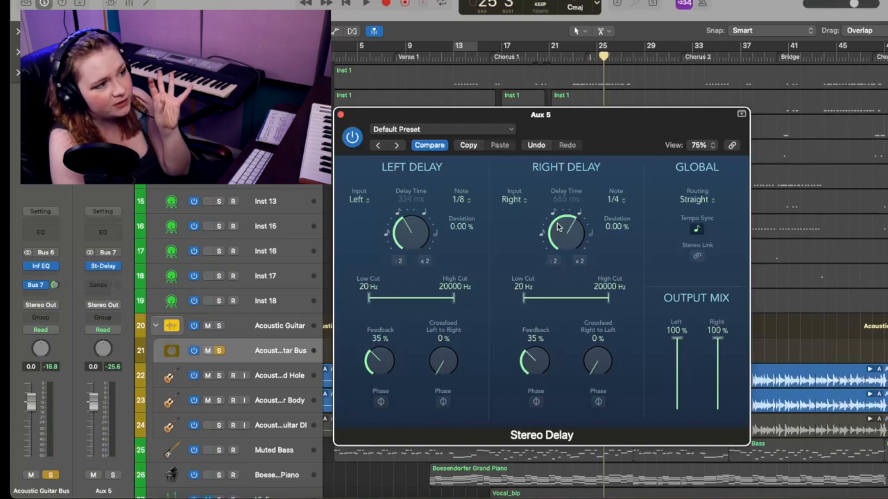
Play back the guitar while varying the Bus 7 send level on the Acoustic Guitar Bus, and restart playback
key("space")
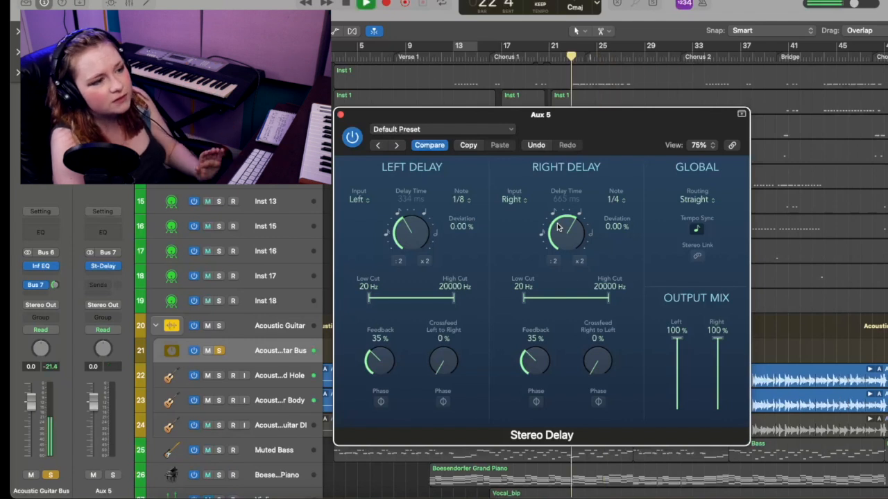
left_click_drag(57, 289, 52, 318)
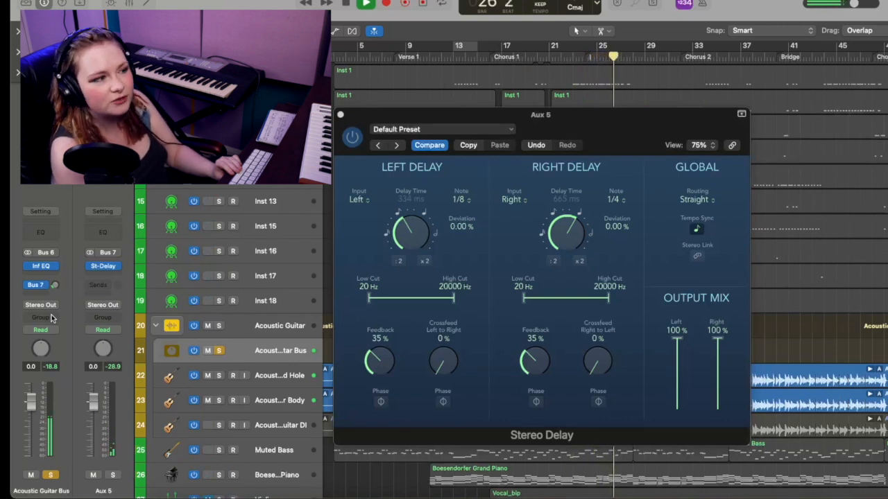
key("space")
key("space")
During playback, sweep the right delay's high and low cut filters and the left delay's high cut, returning them to 20 Hz and 20000 Hz
left_click_drag(608, 299, 704, 308)
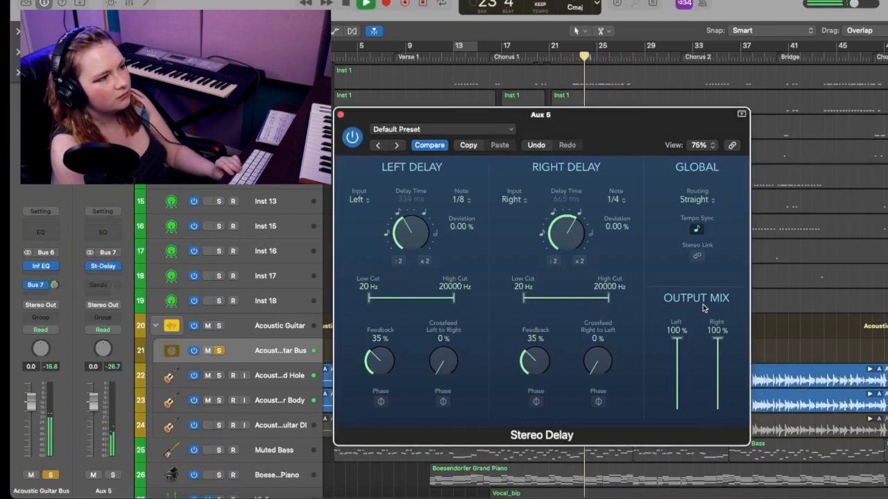
mouse_move(521, 298)
left_mouse_down()
mouse_move(581, 298)
mouse_move(523, 298)
left_mouse_up()
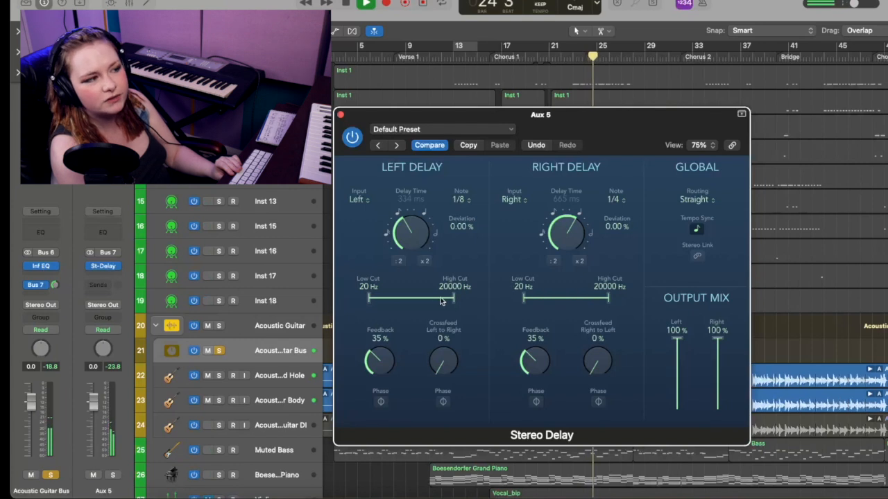
mouse_move(452, 298)
left_mouse_down()
mouse_move(401, 299)
mouse_move(458, 299)
left_mouse_up()
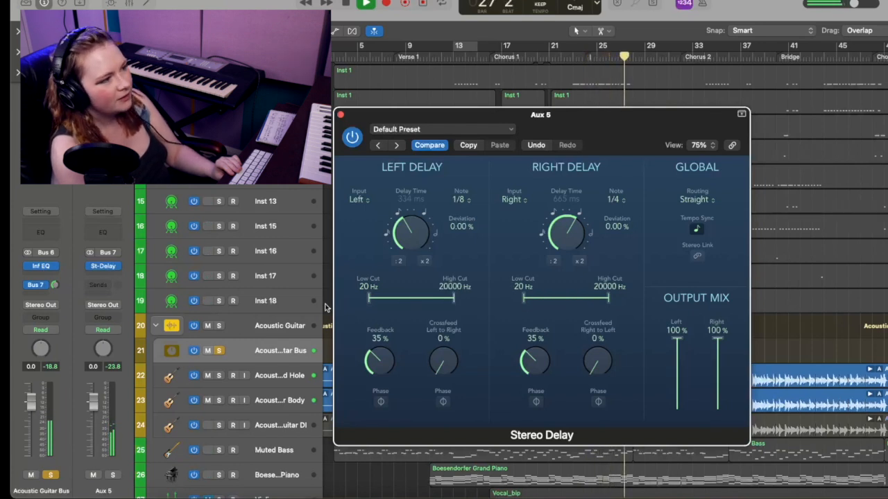
Try the left feedback control, raise the crossfeed to 34% in both directions, and play back the guitar
left_click_drag(381, 368, 384, 405)
left_click_drag(442, 371, 450, 312)
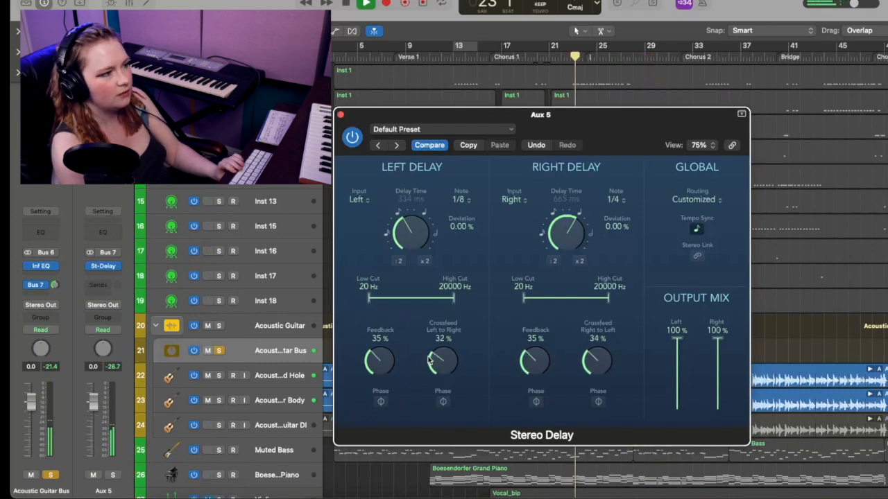
left_click_drag(433, 360, 431, 357)
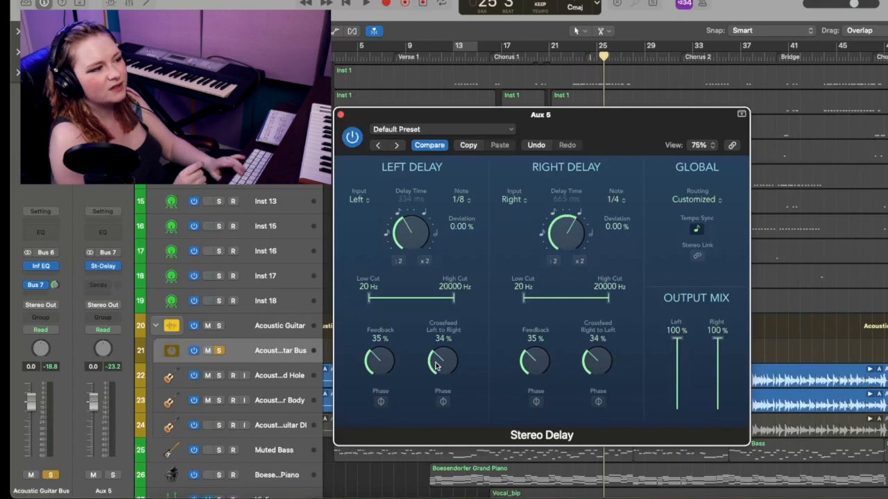
key("space")
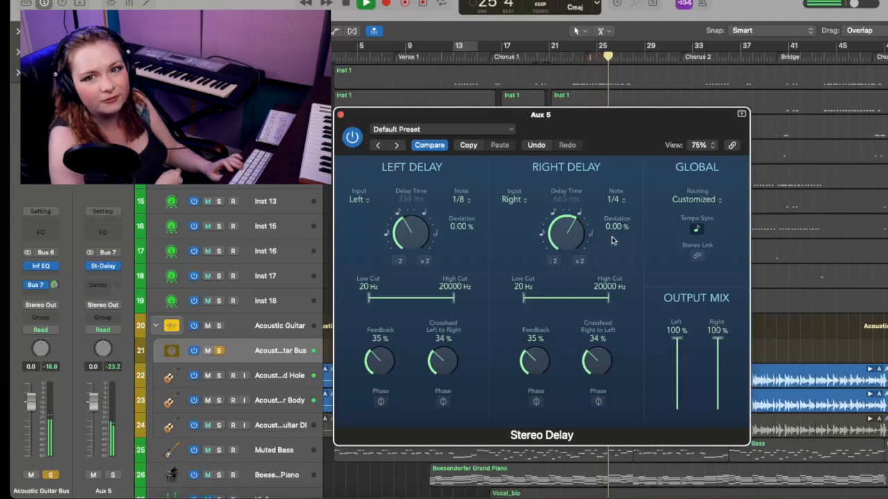
key("space")
Lower the right-to-left and left-to-right crossfeed in the Stereo Delay
left_click_drag(593, 369, 594, 415)
left_click_drag(430, 361, 446, 435)
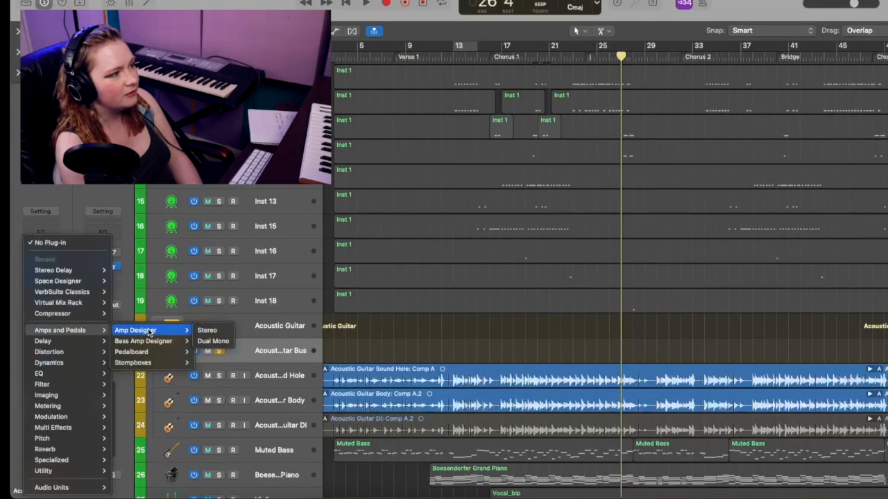
Insert the Amp Designer plug-in after the EQ on the Acoustic Guitar Bus
left_click(149, 332)
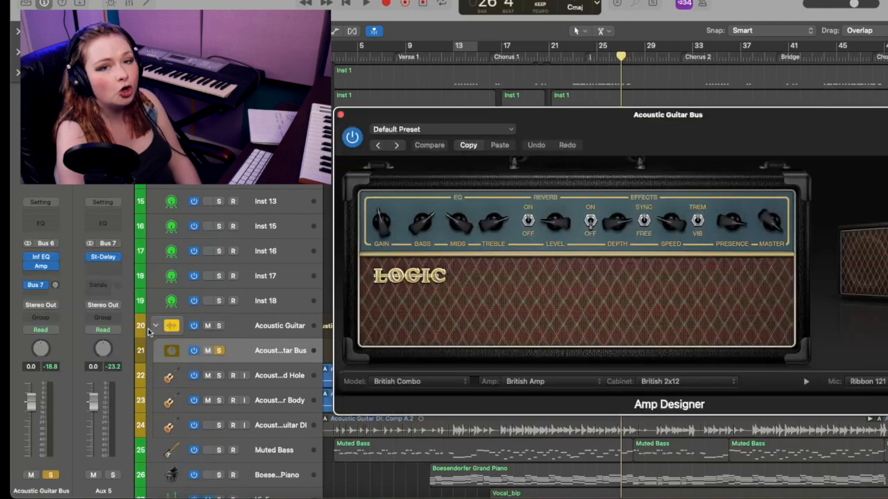
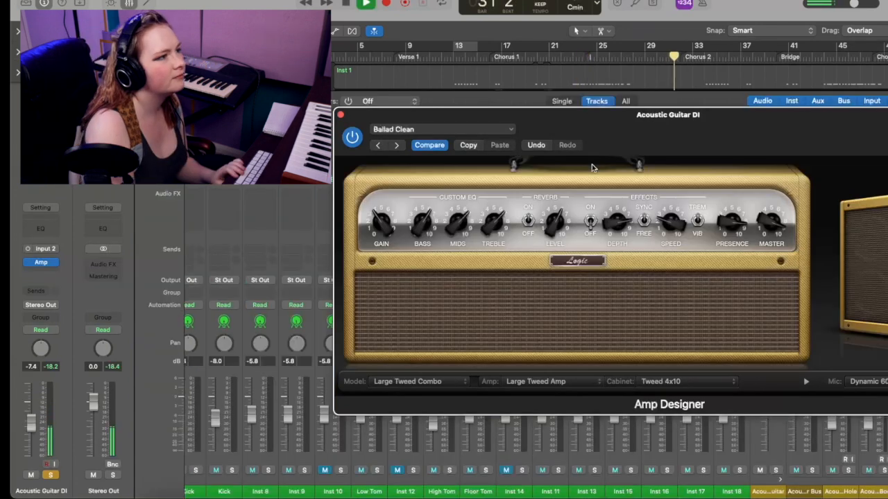
Browse the Amp Designer presets on the Acoustic Guitar DI, load Brit Reverb and listen to it
left_click(470, 131)
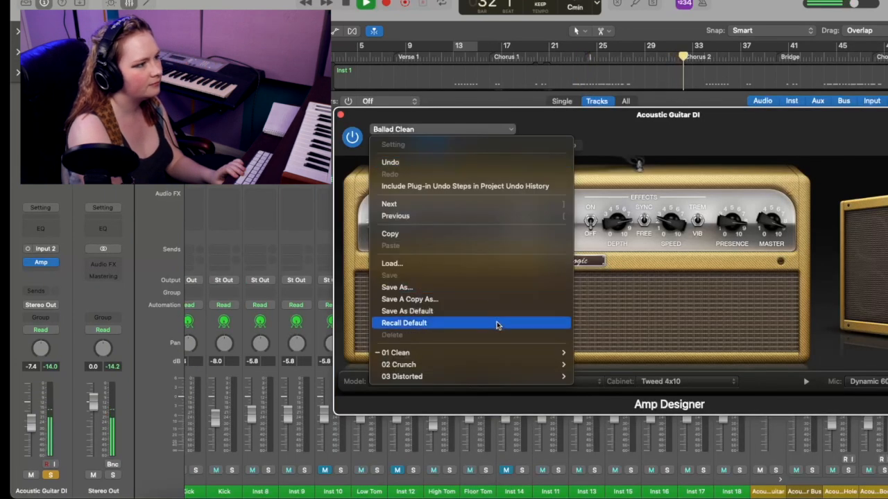
mouse_move(534, 353)
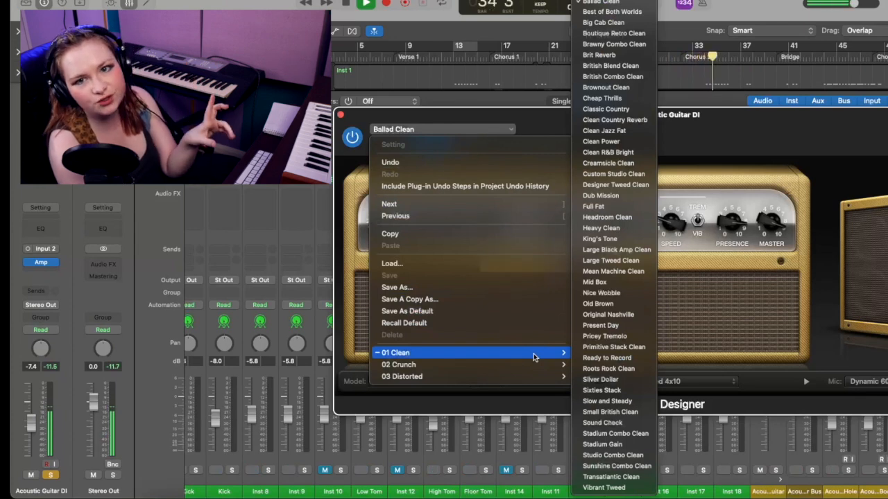
key("Escape")
key("space")
left_click(396, 145)
key("space")
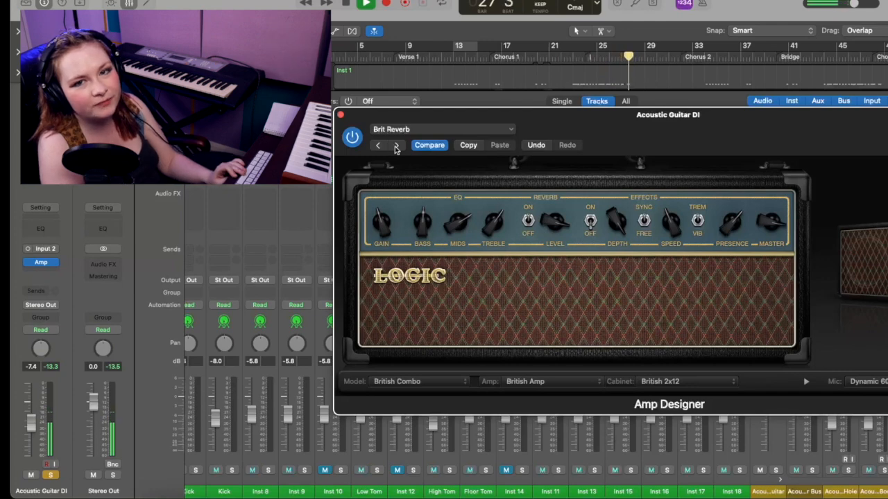
key("space")
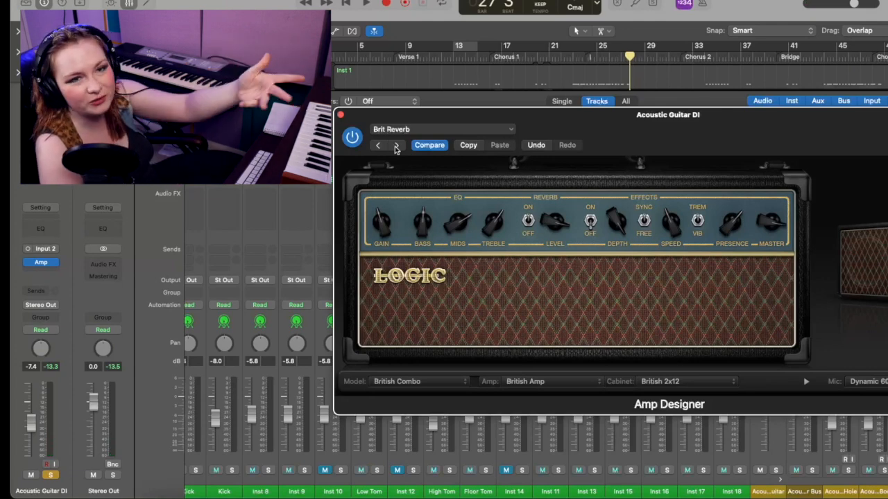
Solo the Acoustic Guitar Bus alongside the DI and lower the DI fader to -25.5 dB during playback
left_click(343, 129)
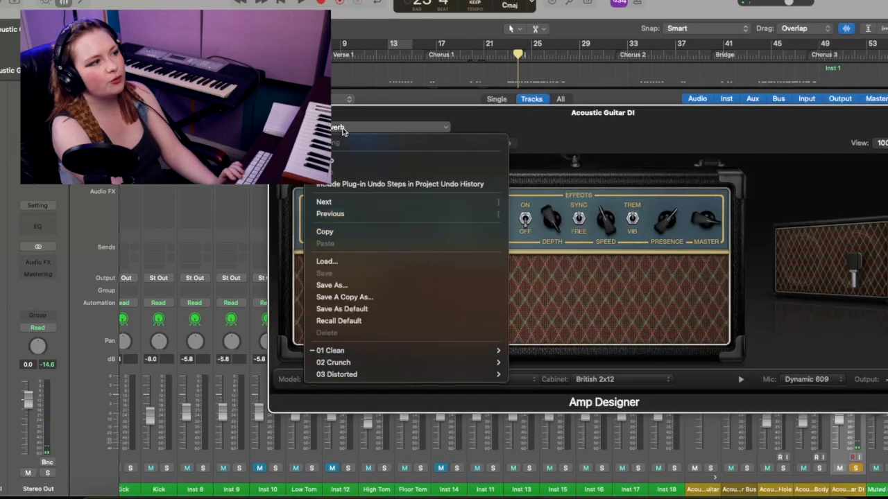
left_click(343, 129)
left_click_drag(491, 112, 7, 61)
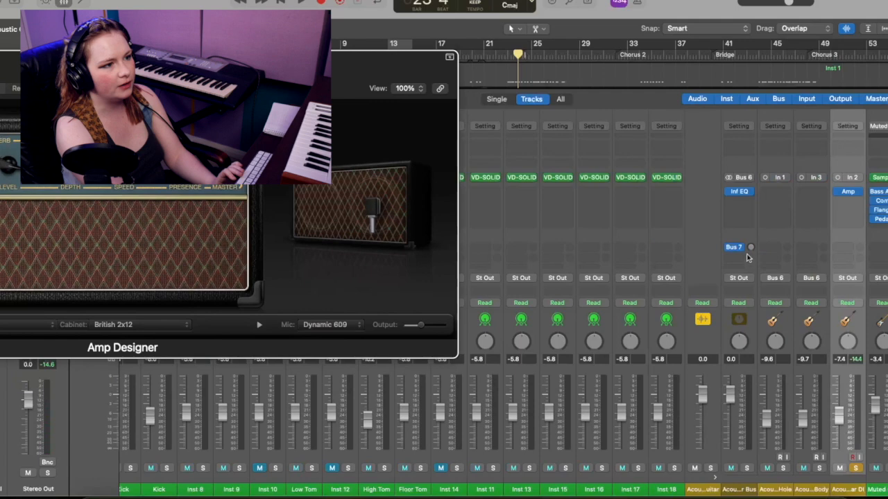
left_click(747, 469)
left_click_drag(148, 63, 388, 81)
key("space")
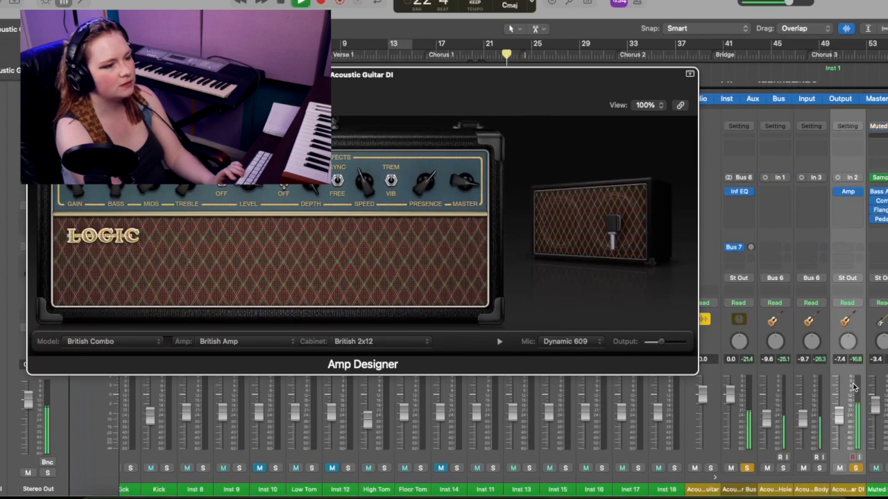
left_click_drag(838, 423, 838, 444)
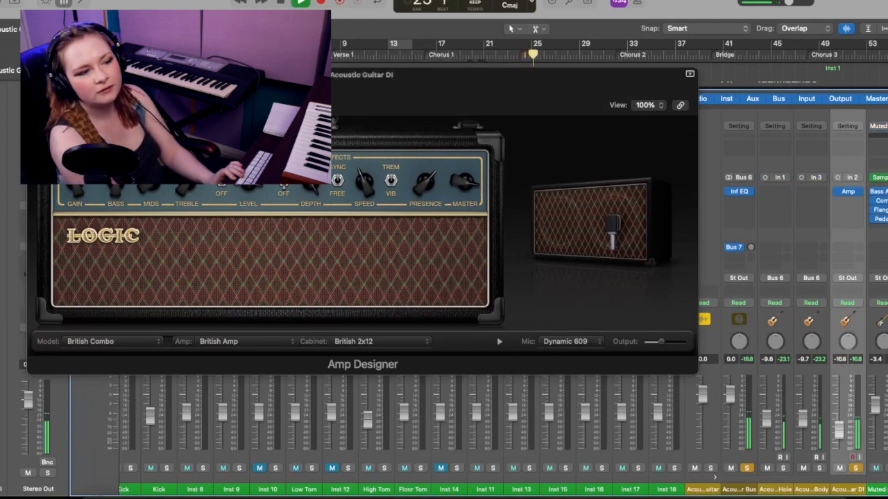
left_click_drag(838, 431, 838, 442)
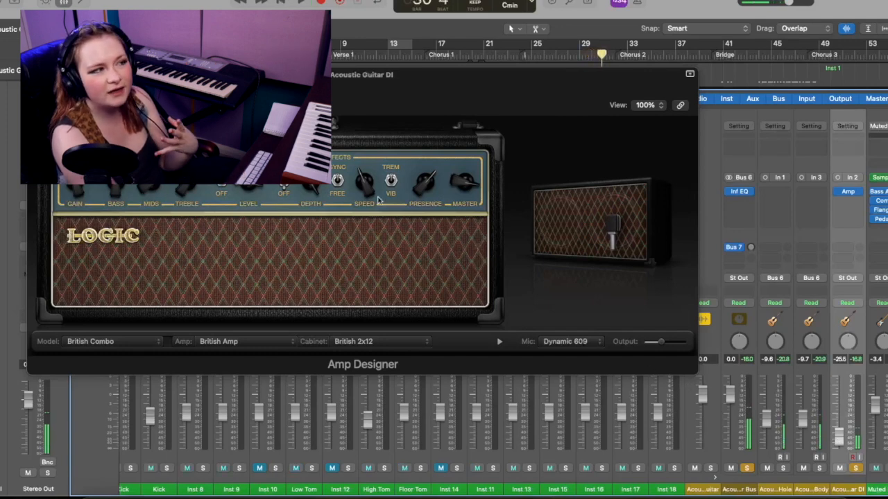
Load the clean Awesome Tweed preset in Amp Designer and raise the DI fader to -17.0 dB during playback
left_click(187, 89)
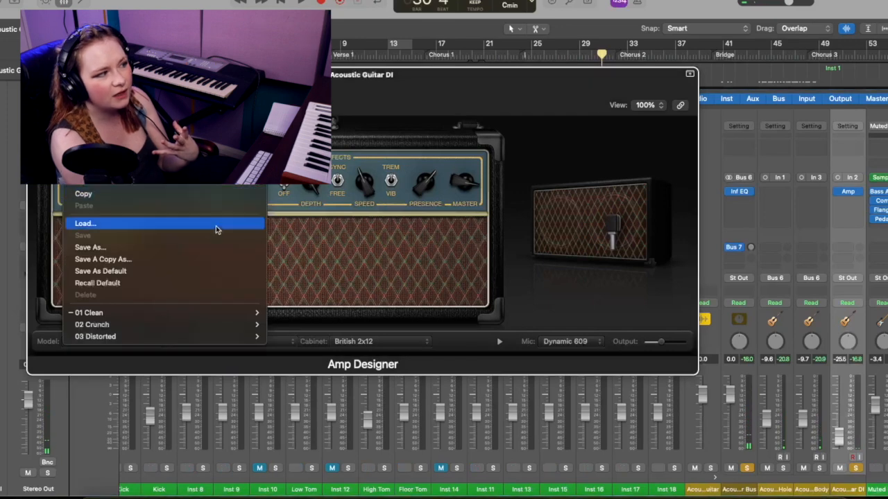
mouse_move(212, 313)
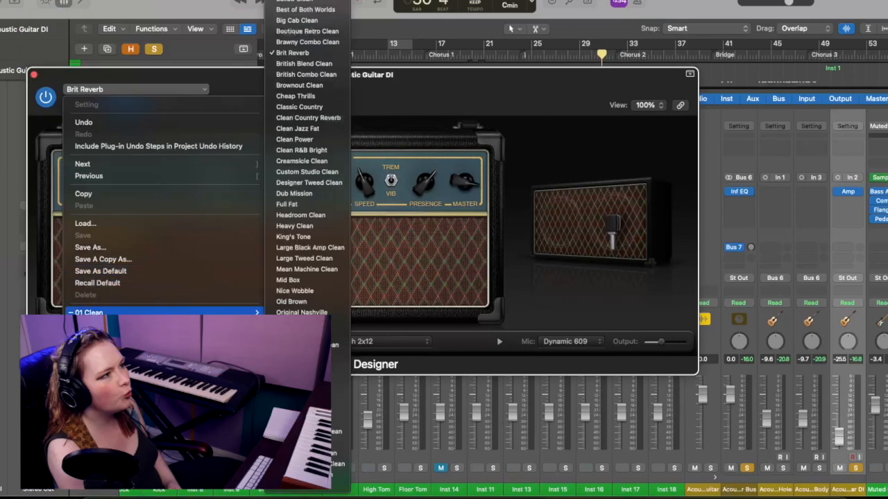
left_click(306, 2)
key("space")
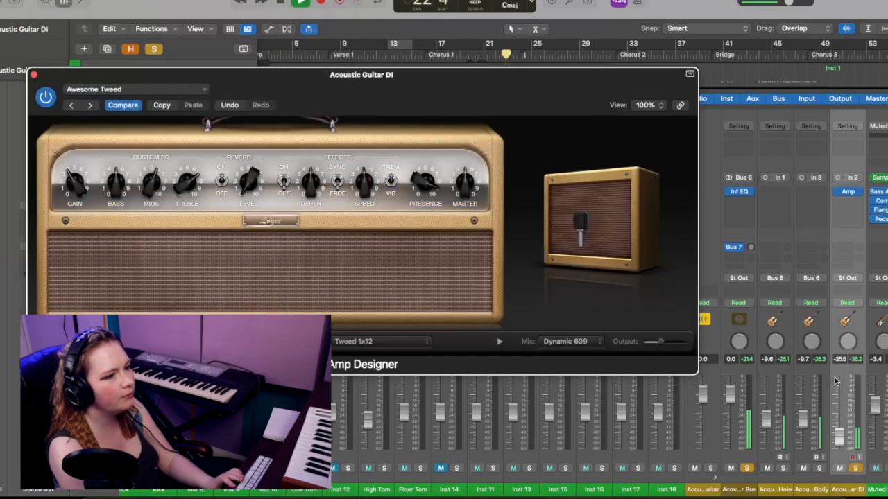
left_click(838, 430)
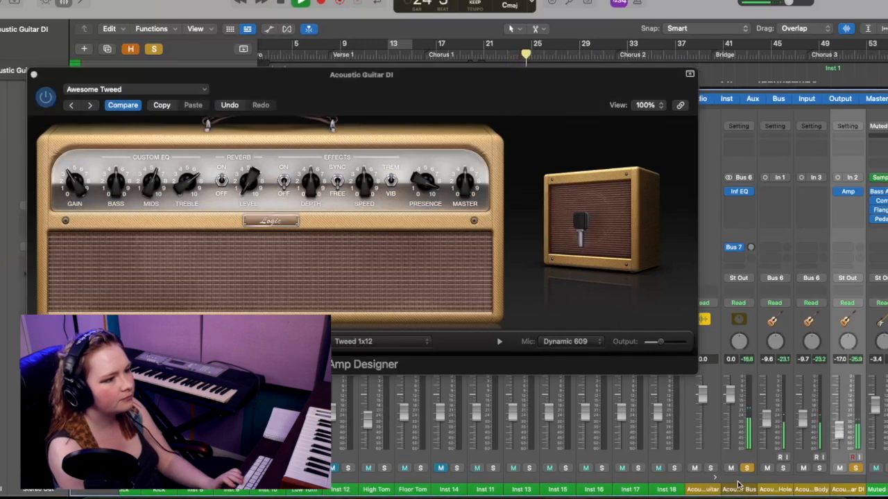
Compare the acoustic guitar mix without and with the DI by toggling the DI track's solo
left_click(856, 469)
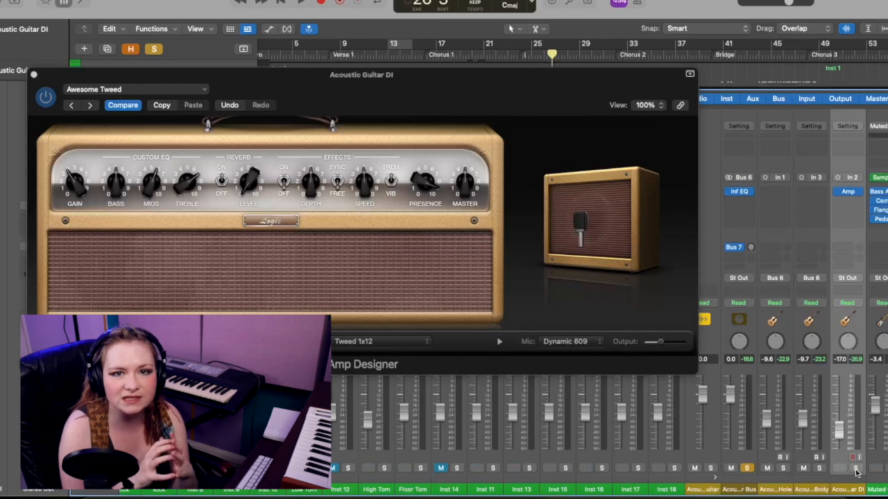
left_click(856, 470)
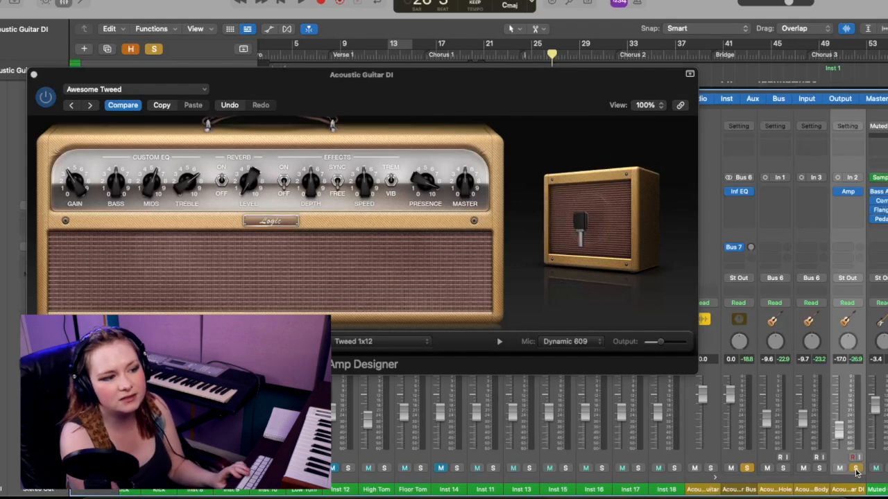
key("space")
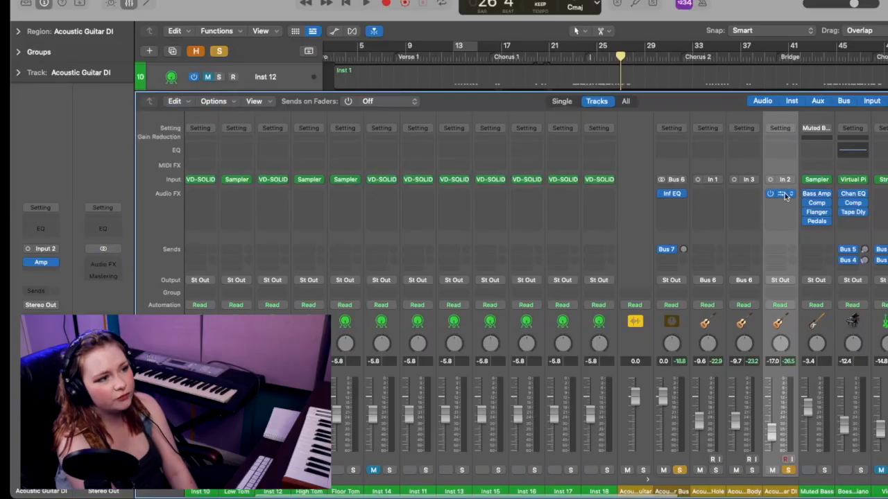
Replace Amp Designer with Pedalboard on the Acoustic Guitar DI and add the Octafuzz stompbox
left_click(785, 195)
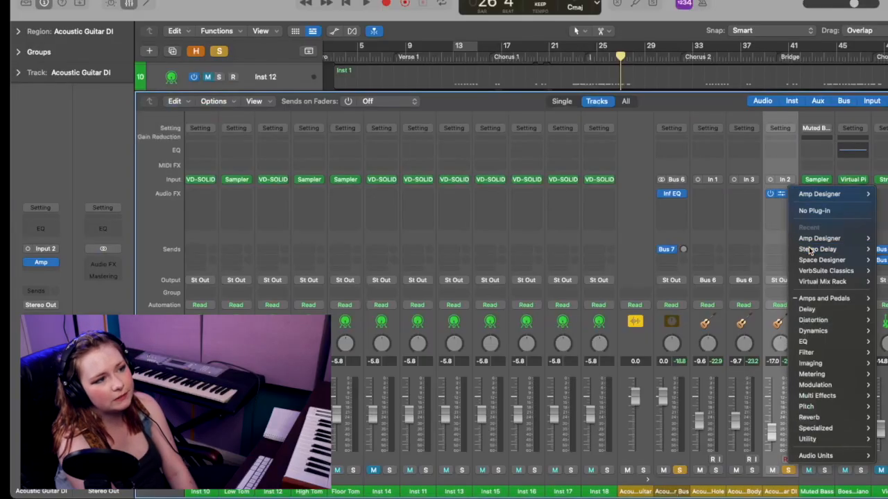
mouse_move(822, 250)
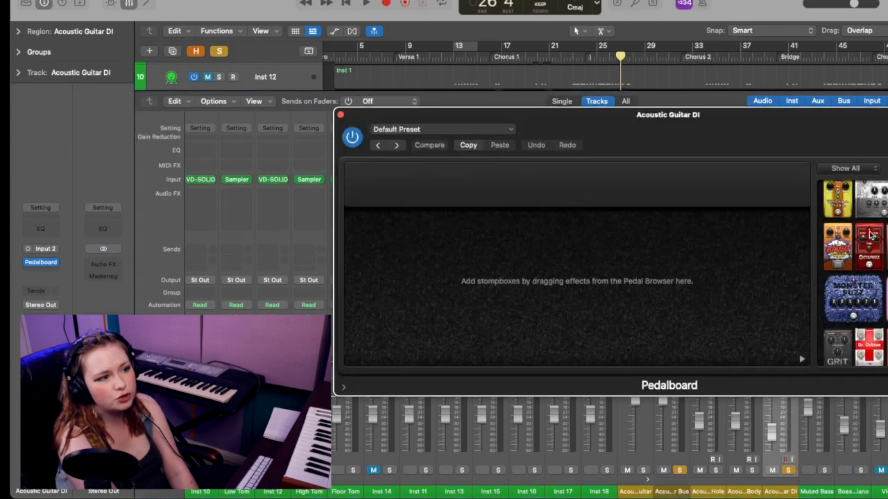
scroll(882, 237, "up", 1)
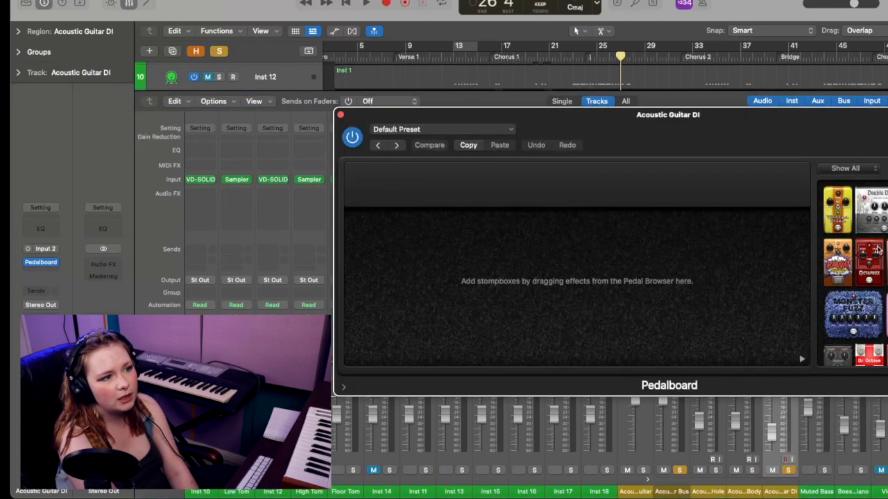
left_click_drag(875, 249, 427, 229)
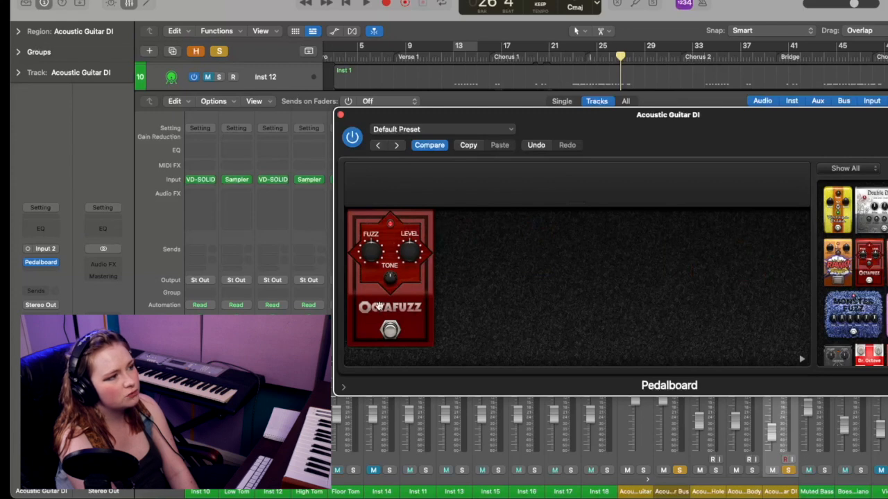
Adjust the Octafuzz pedal's fuzz amount while the guitar plays
key("space")
mouse_move(369, 267)
left_click_drag(368, 264, 390, 270)
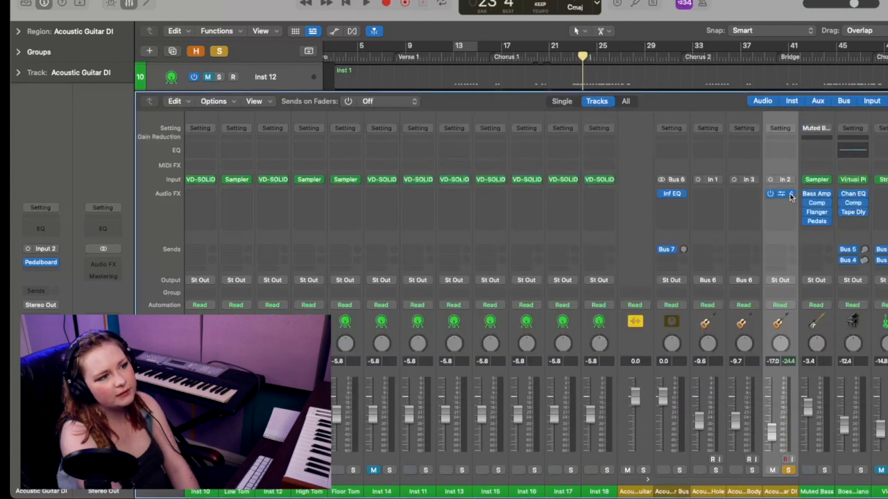
Replace Pedalboard with the ChromaVerb reverb on the Acoustic Guitar DI
left_click(790, 197)
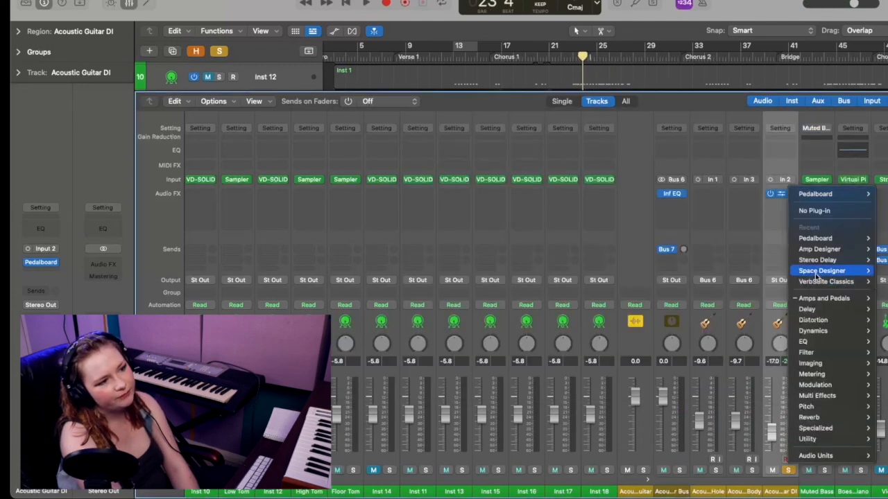
mouse_move(837, 336)
mouse_move(832, 418)
left_click(882, 417)
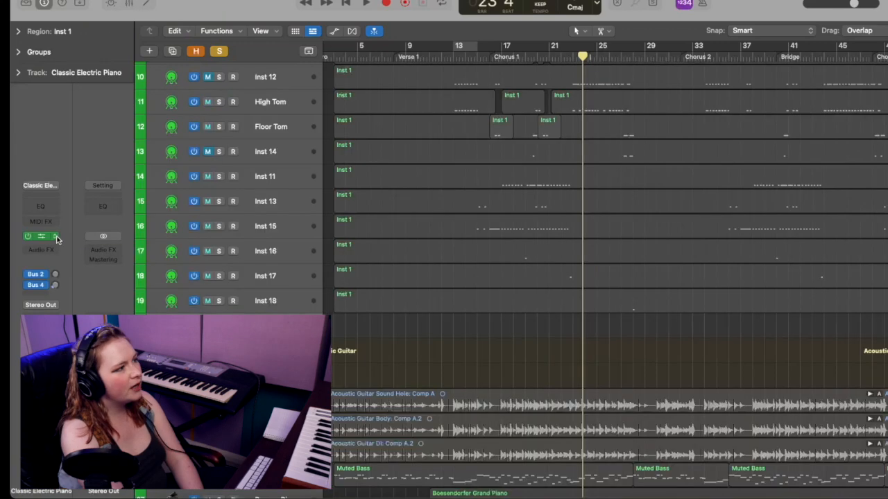
Replace the Classic Electric Piano track's instrument with Sampler and move its window aside
left_click(42, 240)
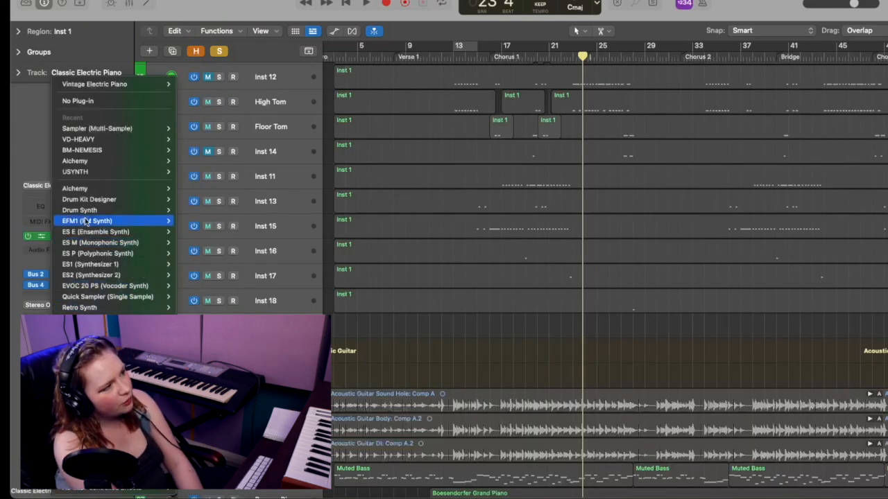
left_click(97, 190)
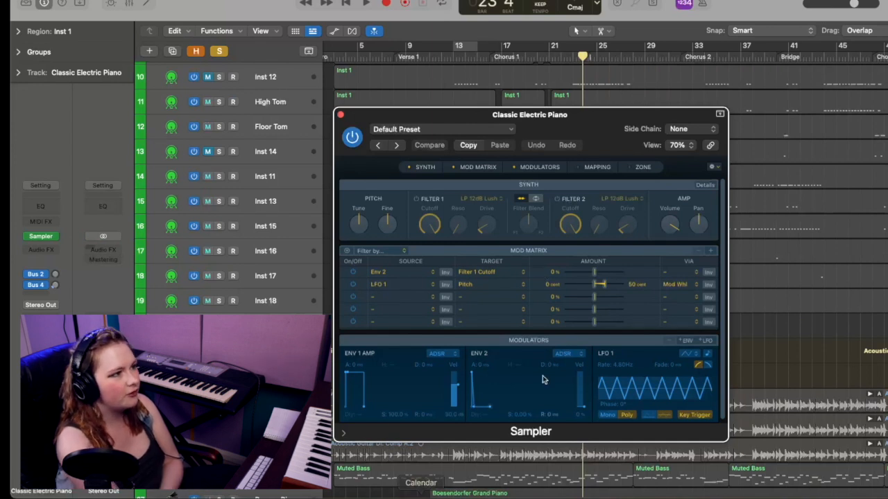
left_click_drag(569, 124, 405, 123)
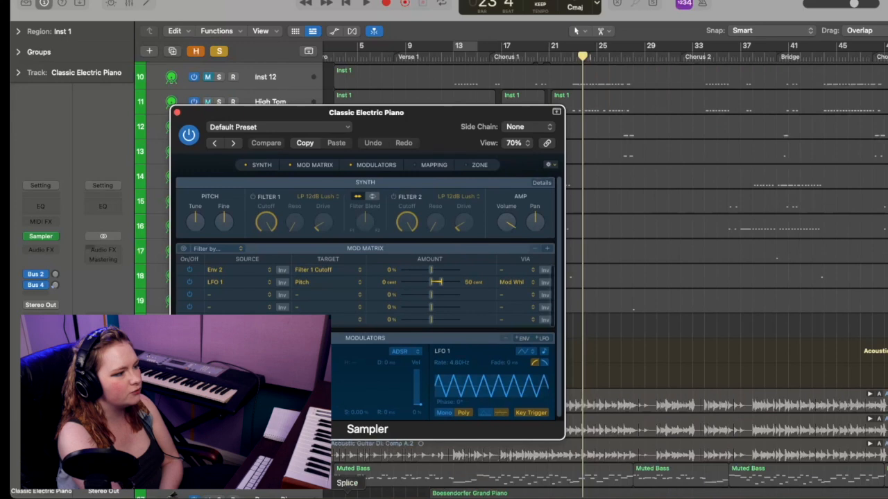
Import the kick_one_shot_medium_hard and kick_one_shot_big_verb samples from Splice as two groups in Sampler's mapping
left_click(350, 496)
left_click_drag(692, 82, 421, 169)
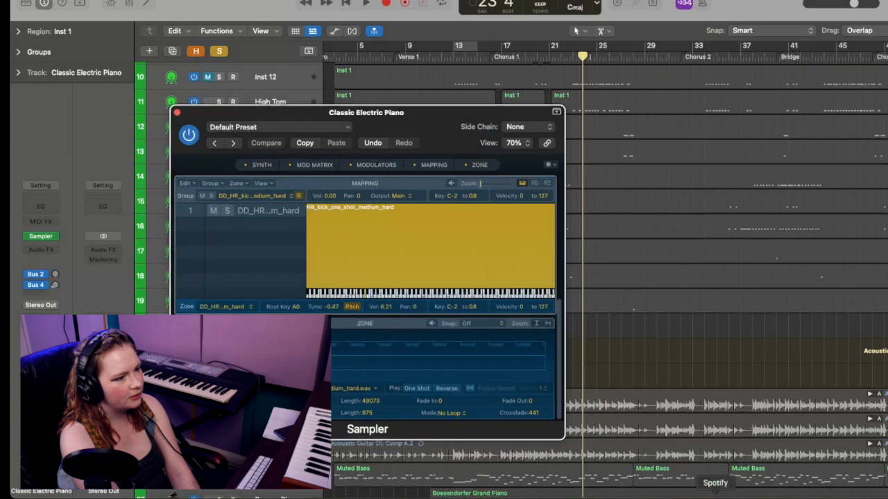
left_click(530, 498)
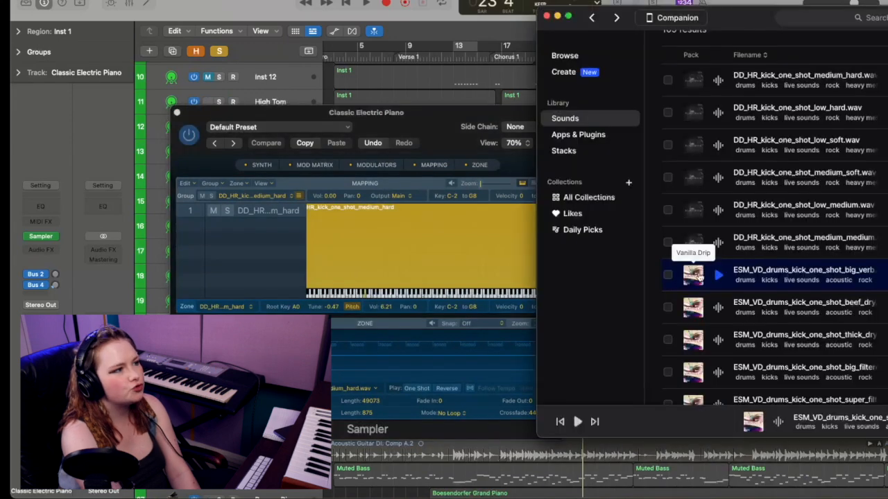
left_click_drag(695, 274, 416, 165)
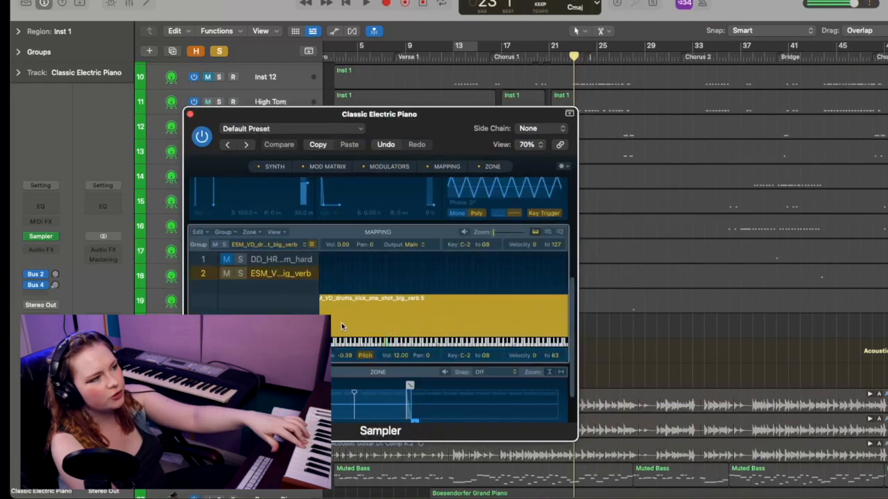
Unmute the medium hard and big verb kick groups in Sampler and delete both from the mapping
left_click(233, 263)
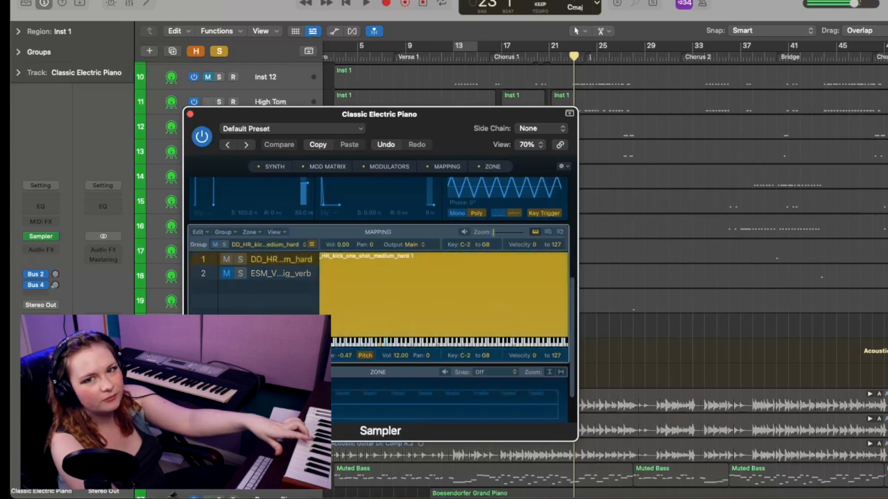
left_click(226, 274)
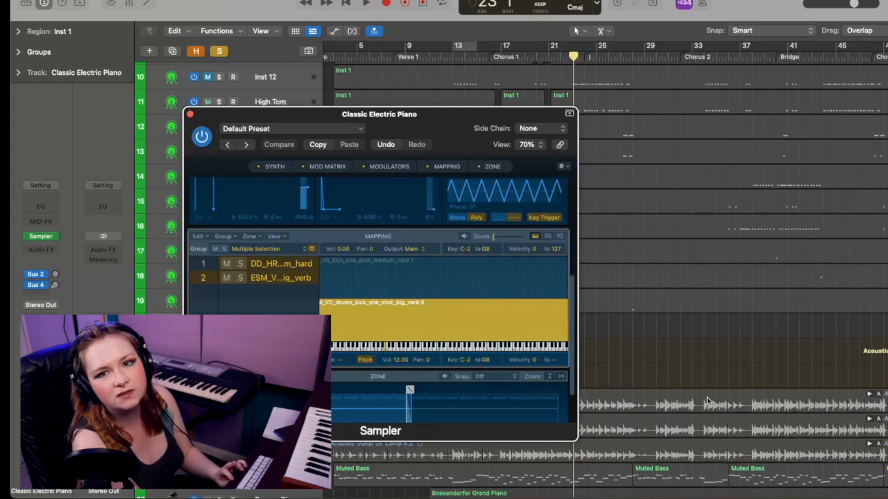
scroll(380, 298, "down", 3)
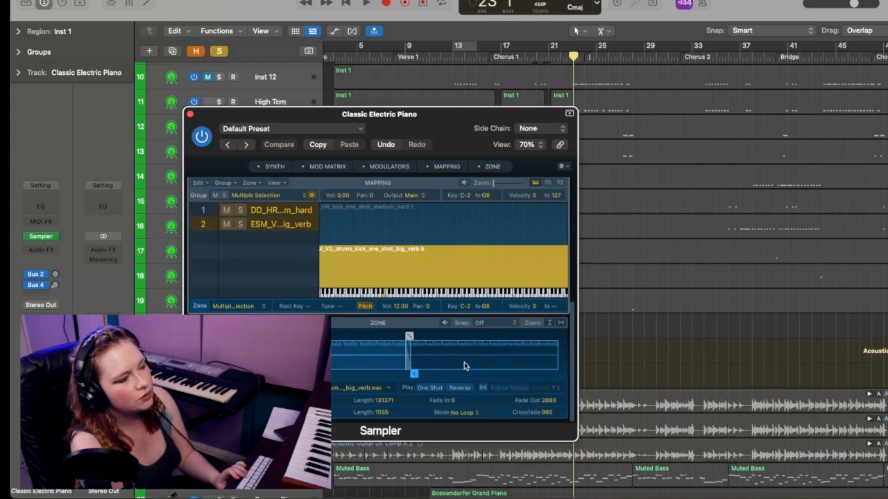
scroll(233, 309, "up", 10)
scroll(234, 309, "down", 4)
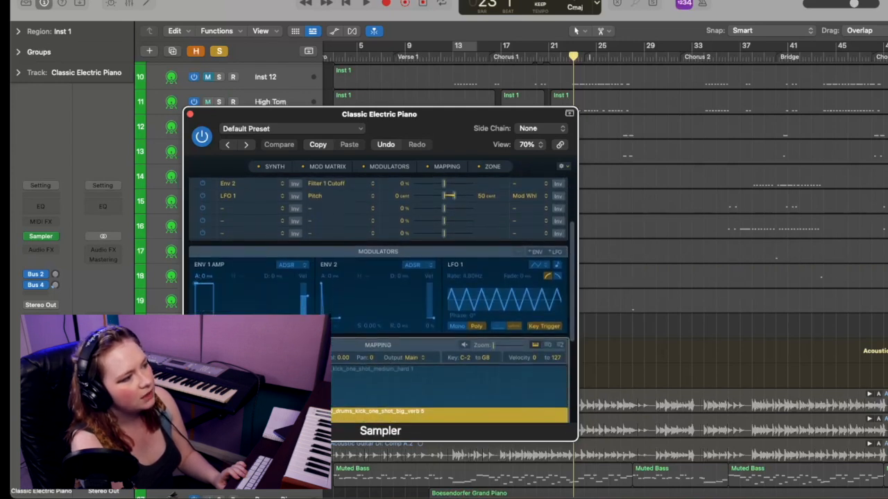
key("Delete")
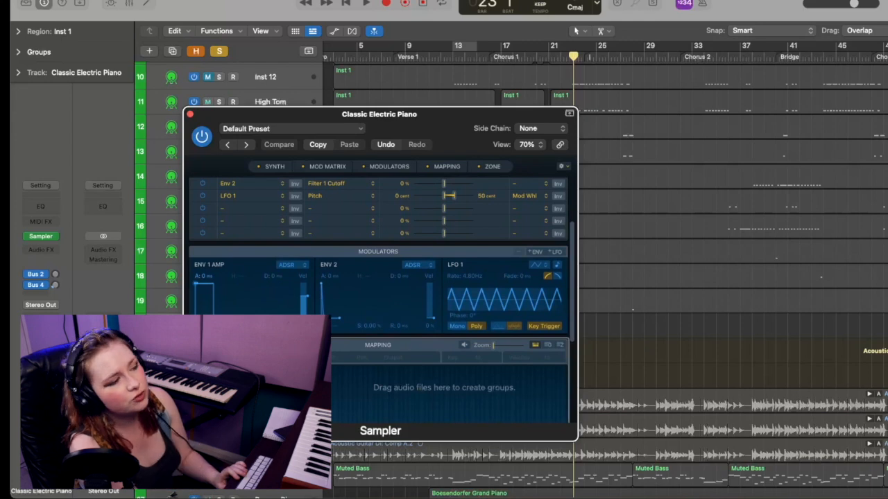
Adjust the medium hard kick zone's waveform markers so the sample starts at 0 and ends at 24678
scroll(381, 298, "down", 3)
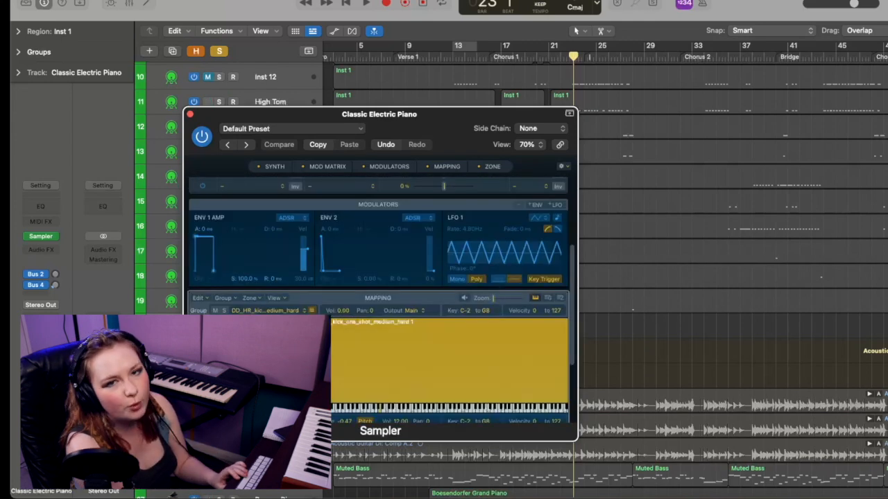
scroll(317, 361, "down", 4)
left_click_drag(317, 366, 517, 361)
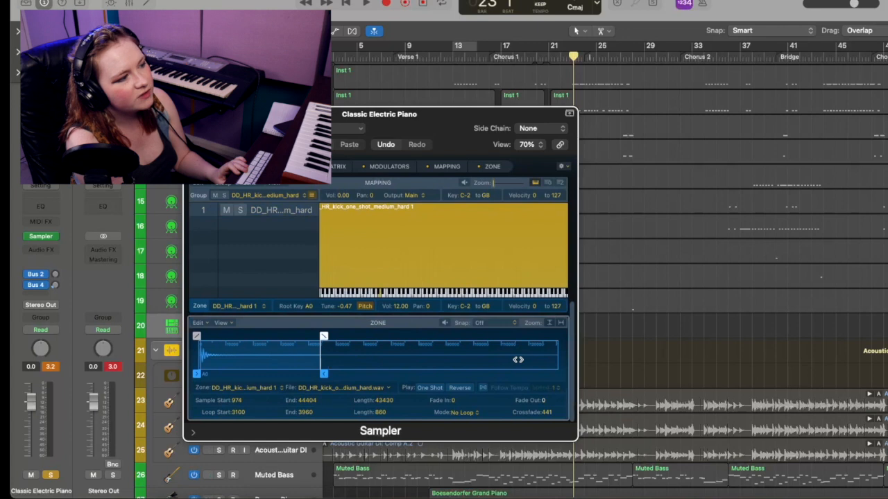
left_click_drag(323, 373, 601, 369)
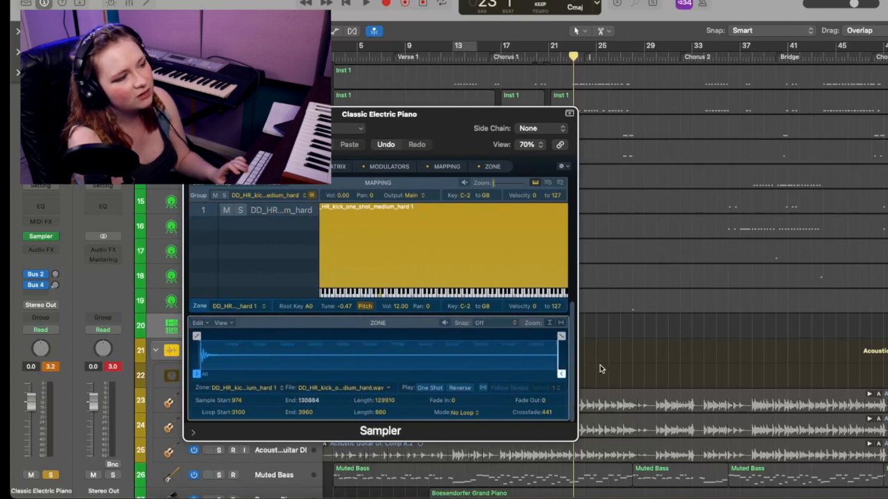
mouse_move(623, 381)
left_mouse_down()
mouse_move(263, 372)
mouse_move(608, 372)
left_mouse_up()
mouse_move(561, 338)
left_mouse_down()
mouse_move(412, 338)
mouse_move(648, 339)
left_mouse_up()
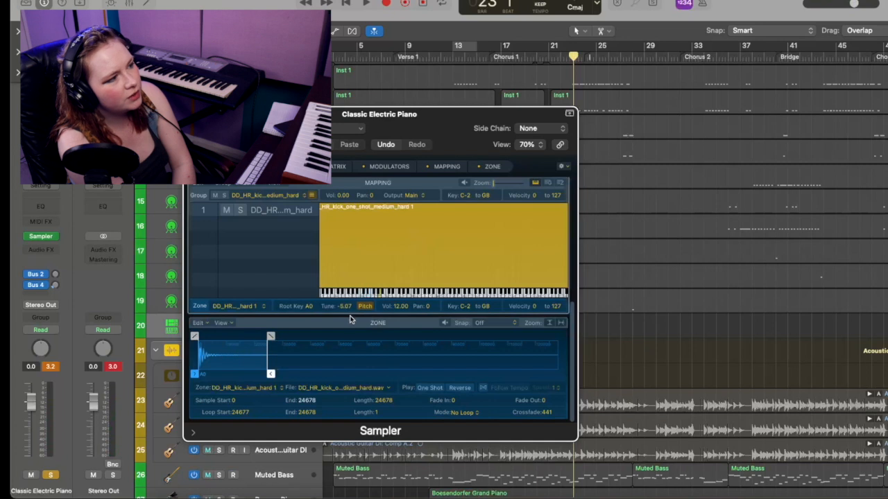
Try the kick zone's tune at 13.13 and set it to 7.13 while playing notes
left_click_drag(351, 309, 358, 256)
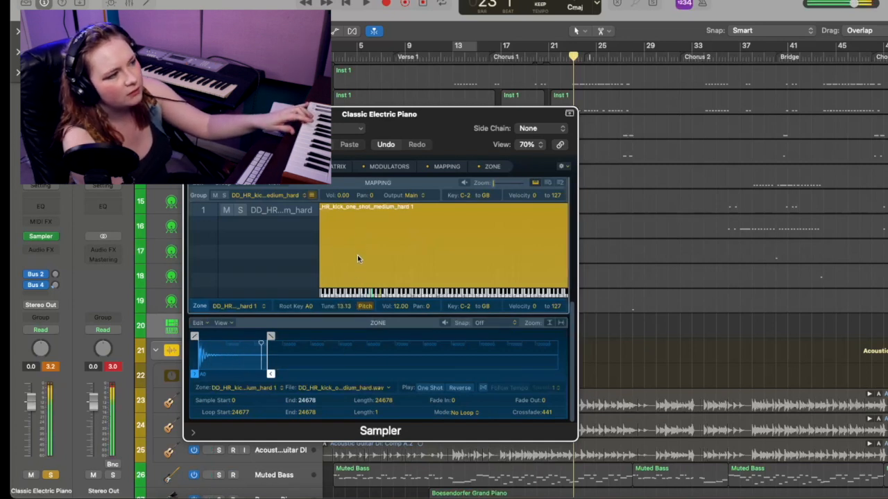
left_click_drag(348, 308, 341, 322)
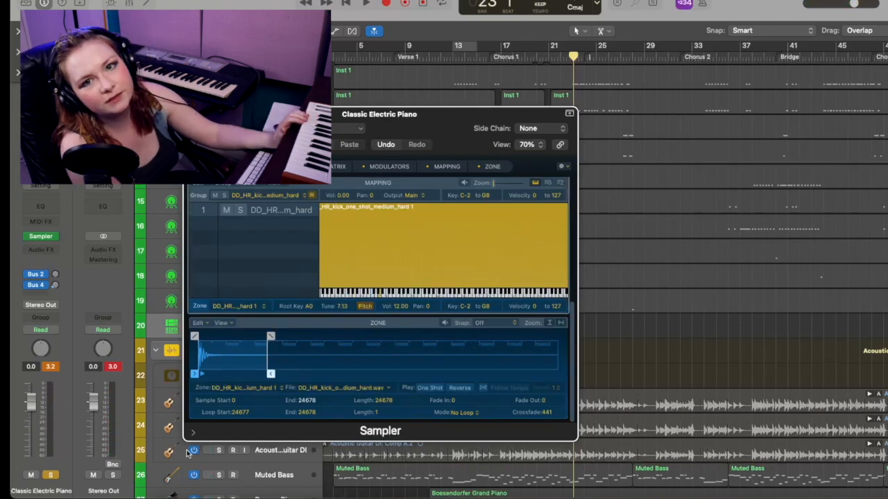